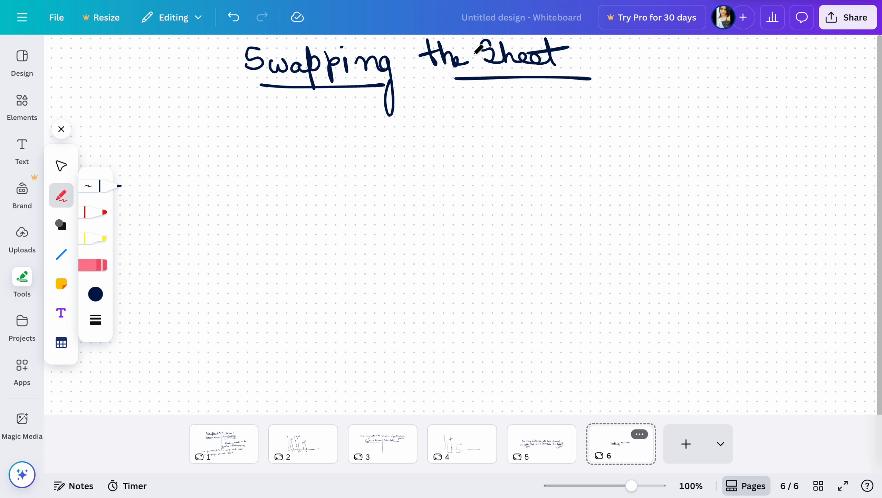
Handwrite "Step 1:- in Sheet 1 → Order date & Sales (Line chart)" below the "Swapping the Sheet" title.
{"action": "mouse_move", "coordinate": [147, 110]}
{"action": "left_mouse_down"}
{"action": "mouse_move", "coordinate": [139, 127]}
{"action": "mouse_move", "coordinate": [162, 130]}
{"action": "mouse_move", "coordinate": [181, 109]}
{"action": "mouse_move", "coordinate": [197, 134]}
{"action": "mouse_move", "coordinate": [139, 134]}
{"action": "mouse_move", "coordinate": [238, 125]}
{"action": "mouse_move", "coordinate": [220, 122]}
{"action": "mouse_move", "coordinate": [267, 113]}
{"action": "left_mouse_up"}
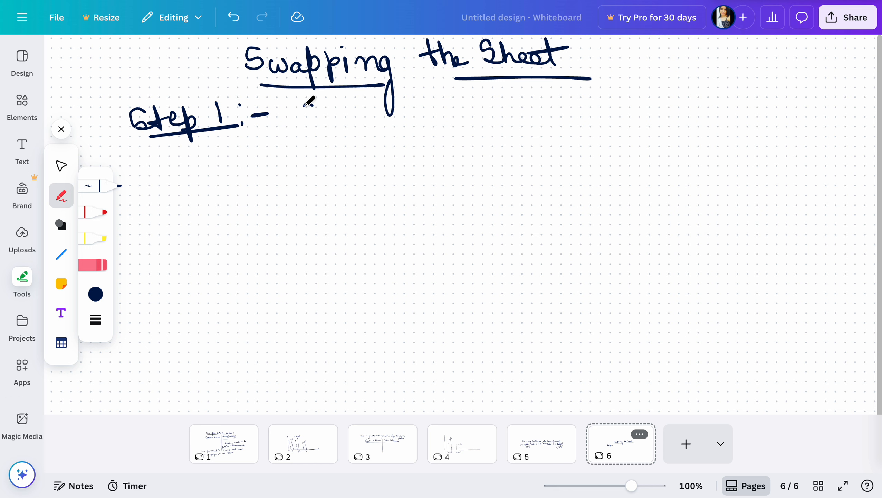
{"action": "mouse_move", "coordinate": [302, 111]}
{"action": "left_mouse_down"}
{"action": "mouse_move", "coordinate": [305, 131]}
{"action": "mouse_move", "coordinate": [331, 127]}
{"action": "left_mouse_up"}
{"action": "mouse_move", "coordinate": [365, 104]}
{"action": "left_mouse_down"}
{"action": "mouse_move", "coordinate": [383, 122]}
{"action": "mouse_move", "coordinate": [501, 106]}
{"action": "mouse_move", "coordinate": [524, 117]}
{"action": "mouse_move", "coordinate": [565, 99]}
{"action": "mouse_move", "coordinate": [570, 109]}
{"action": "mouse_move", "coordinate": [613, 104]}
{"action": "mouse_move", "coordinate": [630, 81]}
{"action": "mouse_move", "coordinate": [633, 112]}
{"action": "mouse_move", "coordinate": [664, 75]}
{"action": "mouse_move", "coordinate": [690, 90]}
{"action": "mouse_move", "coordinate": [695, 112]}
{"action": "left_mouse_up"}
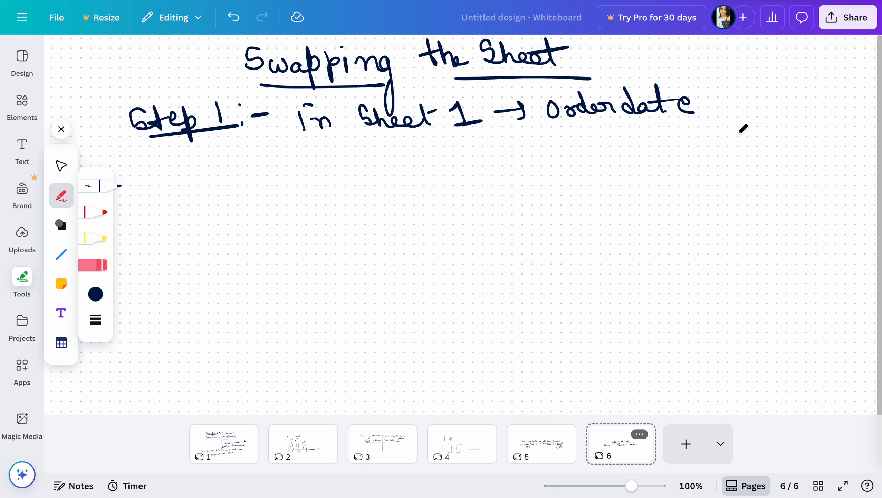
{"action": "mouse_move", "coordinate": [721, 81]}
{"action": "left_mouse_down"}
{"action": "mouse_move", "coordinate": [729, 112]}
{"action": "mouse_move", "coordinate": [770, 108]}
{"action": "mouse_move", "coordinate": [846, 128]}
{"action": "left_mouse_up"}
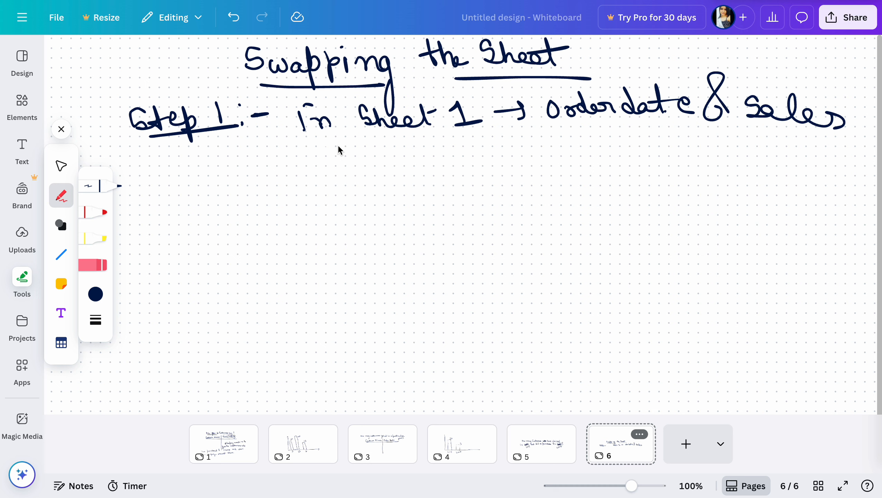
{"action": "mouse_move", "coordinate": [561, 137]}
{"action": "left_mouse_down"}
{"action": "mouse_move", "coordinate": [543, 145]}
{"action": "mouse_move", "coordinate": [563, 158]}
{"action": "left_mouse_up"}
{"action": "mouse_move", "coordinate": [580, 139]}
{"action": "left_mouse_down"}
{"action": "mouse_move", "coordinate": [596, 153]}
{"action": "mouse_move", "coordinate": [590, 134]}
{"action": "mouse_move", "coordinate": [636, 150]}
{"action": "mouse_move", "coordinate": [733, 138]}
{"action": "left_mouse_up"}
{"action": "mouse_move", "coordinate": [740, 125]}
{"action": "left_mouse_down"}
{"action": "mouse_move", "coordinate": [758, 162]}
{"action": "mouse_move", "coordinate": [725, 171]}
{"action": "left_mouse_up"}
Handwrite "In Sheet 2 → State & Sales (Map chart)" under Step 1 and add check marks beneath Sheet 1 and Sheet 2.
{"action": "mouse_move", "coordinate": [179, 189]}
{"action": "left_mouse_down"}
{"action": "mouse_move", "coordinate": [191, 209]}
{"action": "mouse_move", "coordinate": [247, 192]}
{"action": "mouse_move", "coordinate": [316, 191]}
{"action": "mouse_move", "coordinate": [329, 178]}
{"action": "mouse_move", "coordinate": [484, 180]}
{"action": "mouse_move", "coordinate": [496, 188]}
{"action": "mouse_move", "coordinate": [504, 171]}
{"action": "mouse_move", "coordinate": [663, 185]}
{"action": "left_mouse_up"}
{"action": "mouse_move", "coordinate": [711, 164]}
{"action": "left_mouse_down"}
{"action": "mouse_move", "coordinate": [761, 181]}
{"action": "mouse_move", "coordinate": [827, 174]}
{"action": "mouse_move", "coordinate": [845, 184]}
{"action": "mouse_move", "coordinate": [858, 161]}
{"action": "mouse_move", "coordinate": [849, 186]}
{"action": "left_mouse_up"}
{"action": "mouse_move", "coordinate": [385, 141]}
{"action": "left_mouse_down"}
{"action": "mouse_move", "coordinate": [392, 151]}
{"action": "mouse_move", "coordinate": [407, 132]}
{"action": "left_mouse_up"}
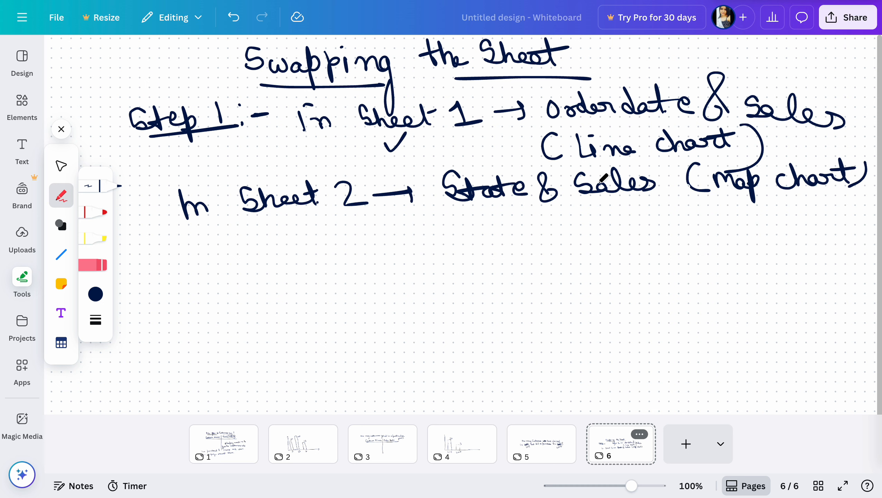
{"action": "left_click_drag", "start_coordinate": [365, 220], "coordinate": [394, 204]}
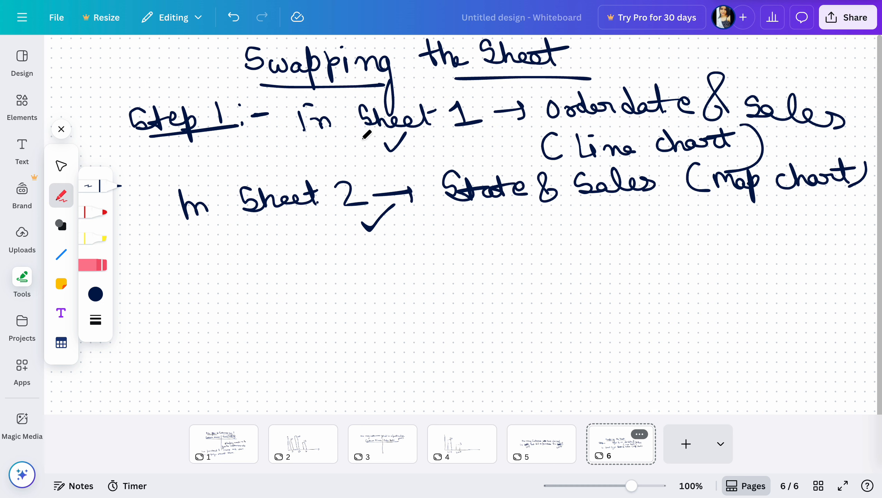
Handwrite the underlined label "Step 2:-" followed by "Create parameter in any of the sheet".
{"action": "mouse_move", "coordinate": [158, 265]}
{"action": "left_mouse_down"}
{"action": "mouse_move", "coordinate": [162, 277]}
{"action": "mouse_move", "coordinate": [170, 260]}
{"action": "mouse_move", "coordinate": [191, 266]}
{"action": "mouse_move", "coordinate": [197, 297]}
{"action": "mouse_move", "coordinate": [259, 275]}
{"action": "left_mouse_up"}
{"action": "left_click_drag", "start_coordinate": [258, 251], "coordinate": [267, 249]}
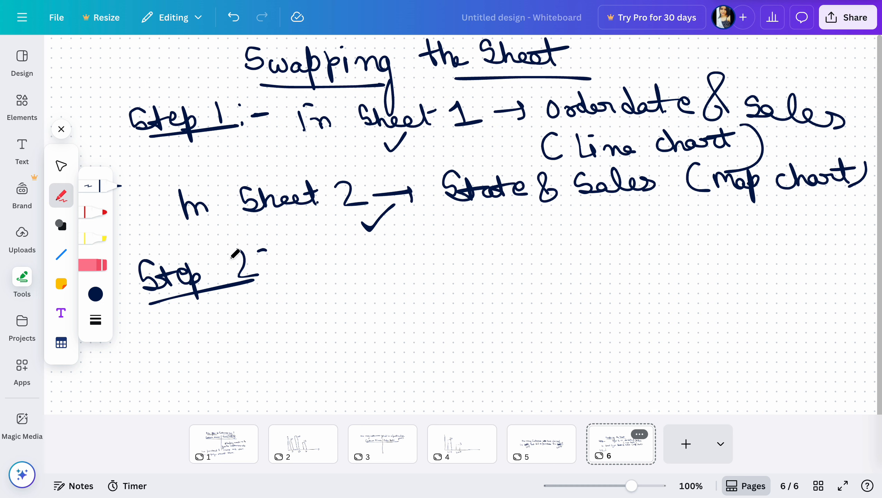
{"action": "left_click", "coordinate": [273, 272]}
{"action": "mouse_move", "coordinate": [344, 247]}
{"action": "left_mouse_down"}
{"action": "mouse_move", "coordinate": [352, 276]}
{"action": "mouse_move", "coordinate": [371, 260]}
{"action": "left_mouse_up"}
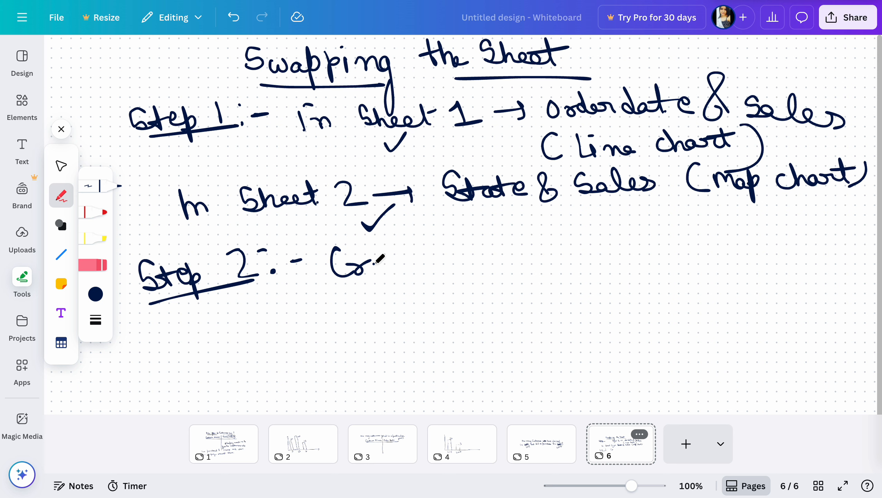
{"action": "mouse_move", "coordinate": [375, 263]}
{"action": "left_mouse_down"}
{"action": "mouse_move", "coordinate": [394, 264]}
{"action": "mouse_move", "coordinate": [408, 252]}
{"action": "mouse_move", "coordinate": [573, 258]}
{"action": "mouse_move", "coordinate": [606, 252]}
{"action": "mouse_move", "coordinate": [613, 241]}
{"action": "mouse_move", "coordinate": [615, 249]}
{"action": "mouse_move", "coordinate": [639, 251]}
{"action": "mouse_move", "coordinate": [652, 240]}
{"action": "mouse_move", "coordinate": [710, 259]}
{"action": "mouse_move", "coordinate": [789, 256]}
{"action": "mouse_move", "coordinate": [788, 303]}
{"action": "mouse_move", "coordinate": [836, 254]}
{"action": "mouse_move", "coordinate": [825, 299]}
{"action": "mouse_move", "coordinate": [834, 275]}
{"action": "left_mouse_up"}
{"action": "mouse_move", "coordinate": [176, 310]}
{"action": "left_mouse_down"}
{"action": "mouse_move", "coordinate": [185, 330]}
{"action": "mouse_move", "coordinate": [193, 316]}
{"action": "mouse_move", "coordinate": [224, 326]}
{"action": "mouse_move", "coordinate": [254, 314]}
{"action": "mouse_move", "coordinate": [299, 318]}
{"action": "mouse_move", "coordinate": [320, 304]}
{"action": "left_mouse_up"}
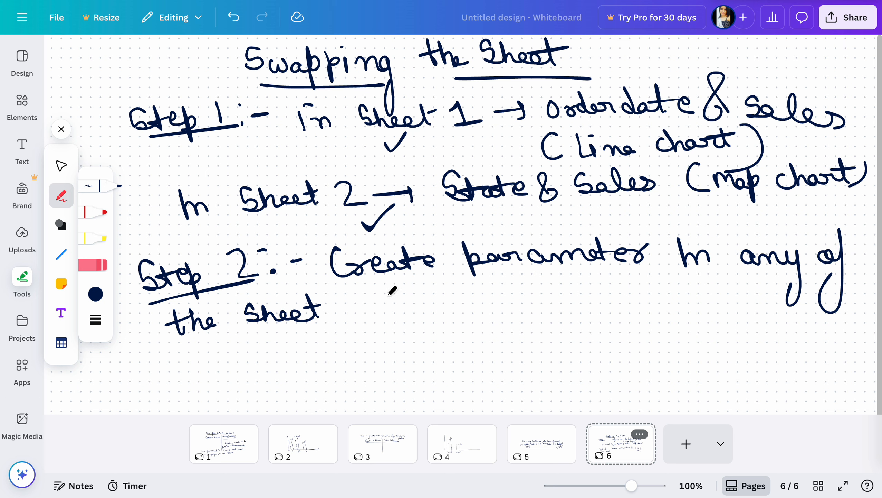
Handwrite "Select chart" after Step 2's text, with arrows branching to "State wise sales" and "Sales trend".
{"action": "mouse_move", "coordinate": [381, 295]}
{"action": "left_mouse_down"}
{"action": "mouse_move", "coordinate": [383, 314]}
{"action": "mouse_move", "coordinate": [401, 290]}
{"action": "mouse_move", "coordinate": [413, 309]}
{"action": "mouse_move", "coordinate": [502, 306]}
{"action": "mouse_move", "coordinate": [523, 287]}
{"action": "mouse_move", "coordinate": [588, 295]}
{"action": "mouse_move", "coordinate": [585, 306]}
{"action": "mouse_move", "coordinate": [655, 291]}
{"action": "mouse_move", "coordinate": [663, 305]}
{"action": "mouse_move", "coordinate": [703, 296]}
{"action": "mouse_move", "coordinate": [713, 307]}
{"action": "mouse_move", "coordinate": [798, 312]}
{"action": "mouse_move", "coordinate": [816, 303]}
{"action": "left_mouse_up"}
{"action": "left_click_drag", "start_coordinate": [535, 338], "coordinate": [596, 365]}
{"action": "mouse_move", "coordinate": [650, 341]}
{"action": "left_mouse_down"}
{"action": "mouse_move", "coordinate": [636, 367]}
{"action": "mouse_move", "coordinate": [698, 365]}
{"action": "mouse_move", "coordinate": [738, 346]}
{"action": "mouse_move", "coordinate": [826, 359]}
{"action": "left_mouse_up"}
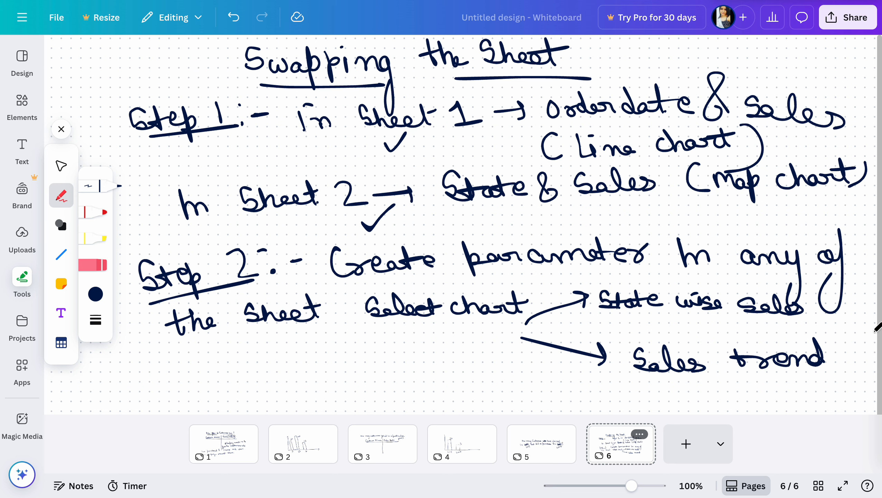
Add a new page and handwrite "Step 3:- Create a calculated field and drag that parameter into the calculated field and click OK".
{"action": "left_click", "coordinate": [687, 443]}
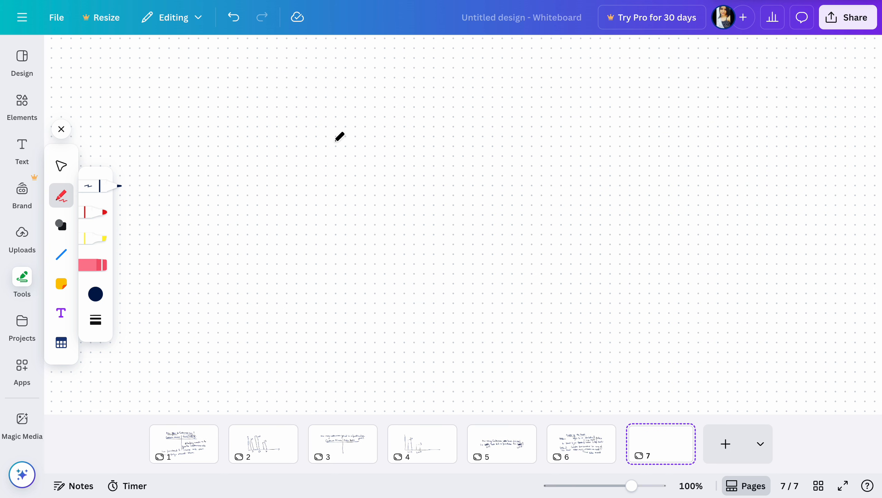
{"action": "mouse_move", "coordinate": [441, 1]}
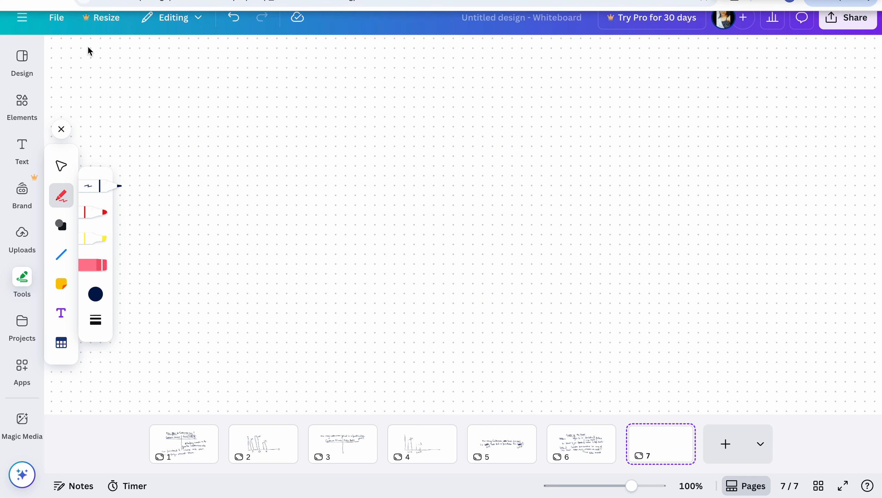
{"action": "mouse_move", "coordinate": [89, 52]}
{"action": "left_mouse_down"}
{"action": "mouse_move", "coordinate": [162, 49]}
{"action": "mouse_move", "coordinate": [161, 64]}
{"action": "mouse_move", "coordinate": [257, 48]}
{"action": "mouse_move", "coordinate": [278, 55]}
{"action": "mouse_move", "coordinate": [285, 33]}
{"action": "mouse_move", "coordinate": [305, 57]}
{"action": "mouse_move", "coordinate": [395, 63]}
{"action": "mouse_move", "coordinate": [431, 46]}
{"action": "mouse_move", "coordinate": [449, 57]}
{"action": "mouse_move", "coordinate": [516, 39]}
{"action": "mouse_move", "coordinate": [538, 58]}
{"action": "mouse_move", "coordinate": [556, 33]}
{"action": "mouse_move", "coordinate": [558, 62]}
{"action": "left_mouse_up"}
{"action": "left_click", "coordinate": [182, 66]}
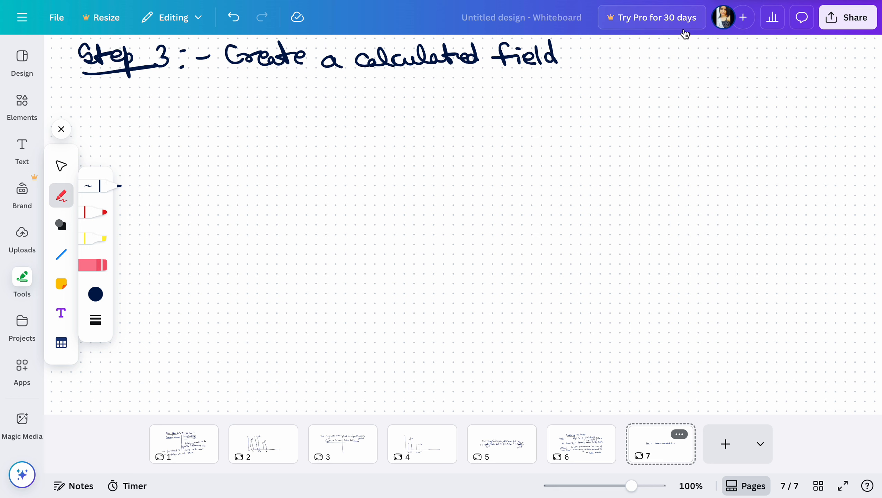
{"action": "mouse_move", "coordinate": [583, 55]}
{"action": "left_mouse_down"}
{"action": "mouse_move", "coordinate": [625, 35]}
{"action": "mouse_move", "coordinate": [640, 47]}
{"action": "mouse_move", "coordinate": [688, 52]}
{"action": "mouse_move", "coordinate": [691, 75]}
{"action": "mouse_move", "coordinate": [717, 47]}
{"action": "mouse_move", "coordinate": [804, 57]}
{"action": "mouse_move", "coordinate": [835, 56]}
{"action": "mouse_move", "coordinate": [847, 45]}
{"action": "mouse_move", "coordinate": [871, 53]}
{"action": "left_mouse_up"}
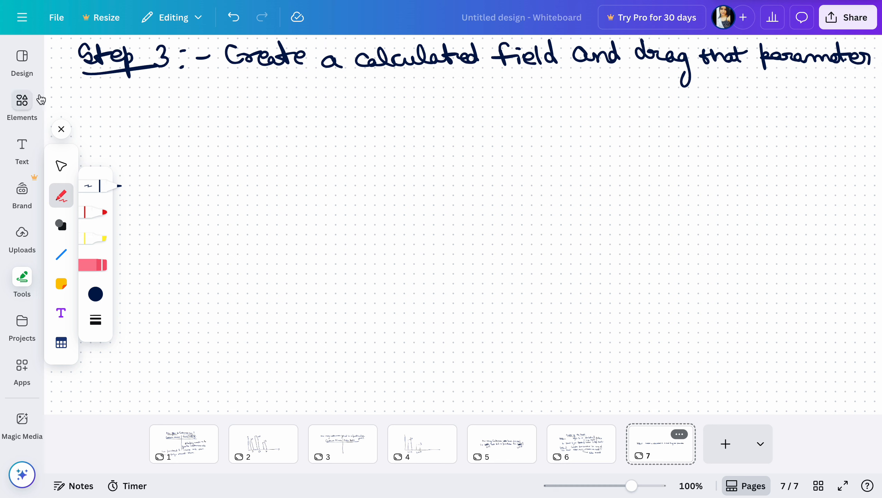
{"action": "mouse_move", "coordinate": [79, 85]}
{"action": "left_mouse_down"}
{"action": "mouse_move", "coordinate": [91, 103]}
{"action": "mouse_move", "coordinate": [168, 82]}
{"action": "mouse_move", "coordinate": [179, 91]}
{"action": "mouse_move", "coordinate": [266, 93]}
{"action": "mouse_move", "coordinate": [330, 83]}
{"action": "mouse_move", "coordinate": [380, 90]}
{"action": "mouse_move", "coordinate": [397, 79]}
{"action": "mouse_move", "coordinate": [414, 100]}
{"action": "mouse_move", "coordinate": [428, 72]}
{"action": "mouse_move", "coordinate": [477, 95]}
{"action": "left_mouse_up"}
{"action": "mouse_move", "coordinate": [509, 88]}
{"action": "left_mouse_down"}
{"action": "mouse_move", "coordinate": [664, 79]}
{"action": "mouse_move", "coordinate": [676, 98]}
{"action": "left_mouse_up"}
{"action": "left_click_drag", "start_coordinate": [694, 96], "coordinate": [699, 102]}
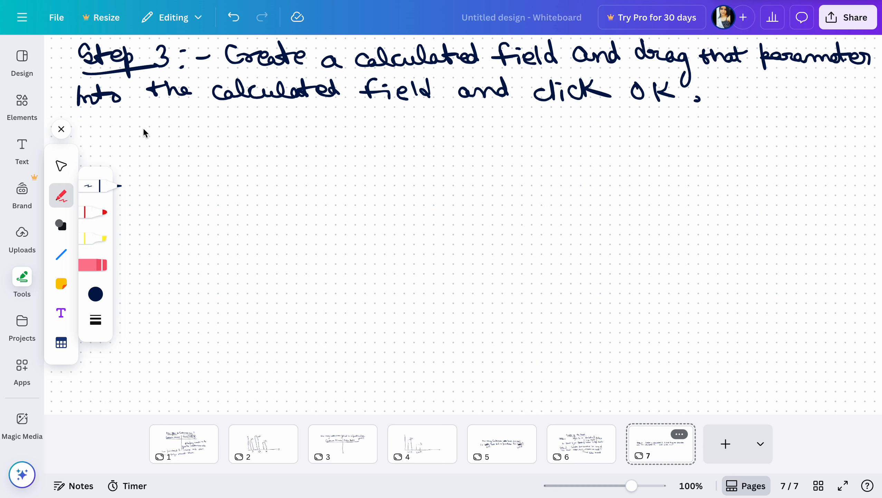
Handwrite "Step 4:- for both of the sheets:-" below Step 3, underlining the step label.
{"action": "mouse_move", "coordinate": [109, 138]}
{"action": "left_mouse_down"}
{"action": "mouse_move", "coordinate": [102, 154]}
{"action": "mouse_move", "coordinate": [125, 154]}
{"action": "left_mouse_up"}
{"action": "left_click_drag", "start_coordinate": [117, 145], "coordinate": [160, 151]}
{"action": "left_click_drag", "start_coordinate": [105, 160], "coordinate": [209, 150]}
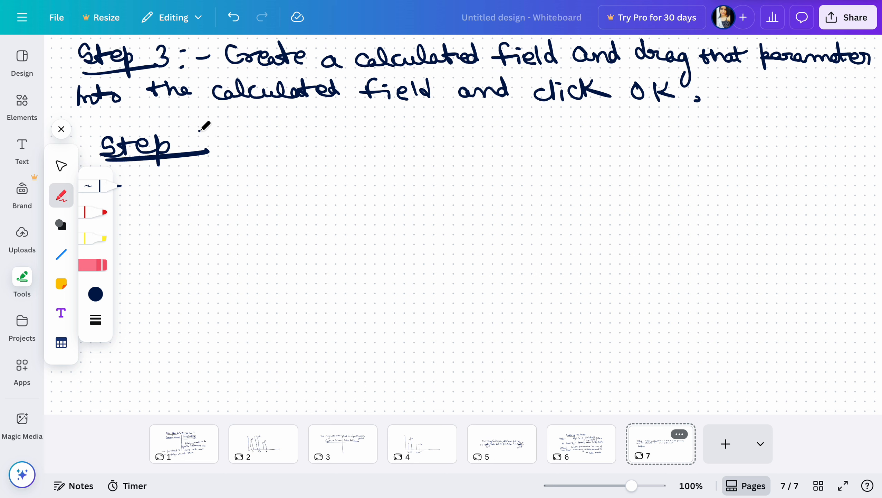
{"action": "left_click_drag", "start_coordinate": [195, 131], "coordinate": [205, 140]}
{"action": "mouse_move", "coordinate": [203, 131]}
{"action": "left_mouse_down"}
{"action": "mouse_move", "coordinate": [203, 152]}
{"action": "mouse_move", "coordinate": [222, 133]}
{"action": "mouse_move", "coordinate": [296, 154]}
{"action": "mouse_move", "coordinate": [370, 139]}
{"action": "mouse_move", "coordinate": [401, 148]}
{"action": "left_mouse_up"}
{"action": "mouse_move", "coordinate": [421, 147]}
{"action": "left_mouse_down"}
{"action": "mouse_move", "coordinate": [443, 154]}
{"action": "mouse_move", "coordinate": [448, 140]}
{"action": "left_mouse_up"}
{"action": "mouse_move", "coordinate": [449, 138]}
{"action": "left_mouse_down"}
{"action": "mouse_move", "coordinate": [465, 153]}
{"action": "mouse_move", "coordinate": [510, 144]}
{"action": "mouse_move", "coordinate": [515, 176]}
{"action": "left_mouse_up"}
{"action": "left_click_drag", "start_coordinate": [568, 125], "coordinate": [573, 148]}
{"action": "mouse_move", "coordinate": [553, 140]}
{"action": "left_mouse_down"}
{"action": "mouse_move", "coordinate": [579, 137]}
{"action": "mouse_move", "coordinate": [603, 147]}
{"action": "left_mouse_up"}
{"action": "mouse_move", "coordinate": [637, 134]}
{"action": "left_mouse_down"}
{"action": "mouse_move", "coordinate": [641, 146]}
{"action": "mouse_move", "coordinate": [666, 141]}
{"action": "mouse_move", "coordinate": [708, 121]}
{"action": "mouse_move", "coordinate": [731, 136]}
{"action": "mouse_move", "coordinate": [719, 148]}
{"action": "mouse_move", "coordinate": [775, 137]}
{"action": "left_mouse_up"}
{"action": "left_click", "coordinate": [747, 130]}
{"action": "left_click", "coordinate": [747, 147]}
Draw a bracket under Step 4 and handwrite "we will drag that calculated field in the filter option" beside it.
{"action": "mouse_move", "coordinate": [168, 187]}
{"action": "left_mouse_down"}
{"action": "mouse_move", "coordinate": [146, 185]}
{"action": "mouse_move", "coordinate": [161, 292]}
{"action": "mouse_move", "coordinate": [185, 292]}
{"action": "left_mouse_up"}
{"action": "mouse_move", "coordinate": [178, 190]}
{"action": "left_mouse_down"}
{"action": "mouse_move", "coordinate": [188, 199]}
{"action": "mouse_move", "coordinate": [282, 193]}
{"action": "mouse_move", "coordinate": [282, 202]}
{"action": "left_mouse_up"}
{"action": "left_click_drag", "start_coordinate": [277, 187], "coordinate": [304, 204]}
{"action": "left_click_drag", "start_coordinate": [312, 188], "coordinate": [310, 203]}
{"action": "mouse_move", "coordinate": [359, 177]}
{"action": "left_mouse_down"}
{"action": "mouse_move", "coordinate": [358, 206]}
{"action": "mouse_move", "coordinate": [391, 202]}
{"action": "mouse_move", "coordinate": [404, 233]}
{"action": "mouse_move", "coordinate": [411, 202]}
{"action": "left_mouse_up"}
{"action": "left_click", "coordinate": [397, 202]}
{"action": "left_click_drag", "start_coordinate": [463, 177], "coordinate": [454, 205]}
{"action": "left_click_drag", "start_coordinate": [444, 194], "coordinate": [468, 190]}
{"action": "left_click_drag", "start_coordinate": [468, 185], "coordinate": [492, 204]}
{"action": "left_click_drag", "start_coordinate": [484, 200], "coordinate": [496, 203]}
{"action": "mouse_move", "coordinate": [540, 181]}
{"action": "left_mouse_down"}
{"action": "mouse_move", "coordinate": [553, 205]}
{"action": "mouse_move", "coordinate": [578, 208]}
{"action": "left_mouse_up"}
{"action": "left_click_drag", "start_coordinate": [489, 201], "coordinate": [504, 203]}
{"action": "mouse_move", "coordinate": [509, 184]}
{"action": "left_mouse_down"}
{"action": "mouse_move", "coordinate": [515, 208]}
{"action": "mouse_move", "coordinate": [518, 194]}
{"action": "left_mouse_up"}
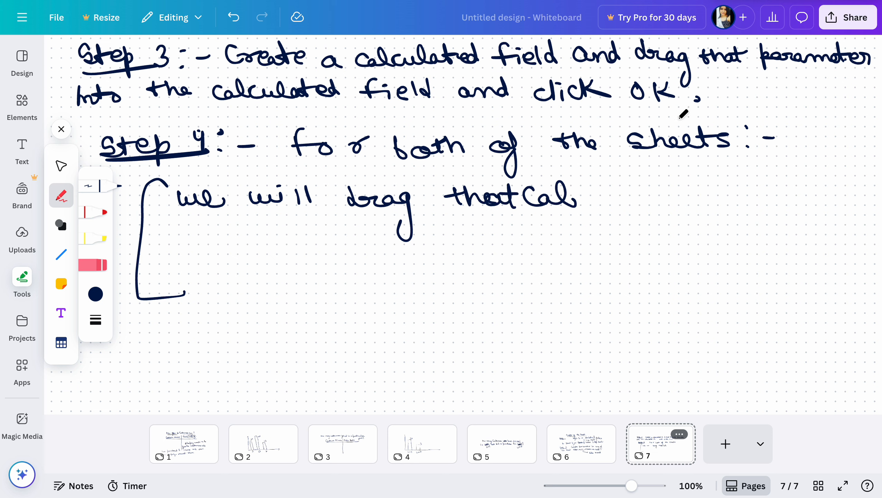
{"action": "mouse_move", "coordinate": [587, 190]}
{"action": "left_mouse_down"}
{"action": "mouse_move", "coordinate": [579, 194]}
{"action": "mouse_move", "coordinate": [636, 187]}
{"action": "mouse_move", "coordinate": [645, 204]}
{"action": "left_mouse_up"}
{"action": "mouse_move", "coordinate": [646, 181]}
{"action": "left_mouse_down"}
{"action": "mouse_move", "coordinate": [672, 195]}
{"action": "mouse_move", "coordinate": [688, 176]}
{"action": "mouse_move", "coordinate": [735, 195]}
{"action": "mouse_move", "coordinate": [728, 197]}
{"action": "mouse_move", "coordinate": [794, 173]}
{"action": "mouse_move", "coordinate": [808, 188]}
{"action": "mouse_move", "coordinate": [842, 190]}
{"action": "mouse_move", "coordinate": [838, 163]}
{"action": "left_mouse_up"}
{"action": "left_click_drag", "start_coordinate": [855, 179], "coordinate": [867, 188]}
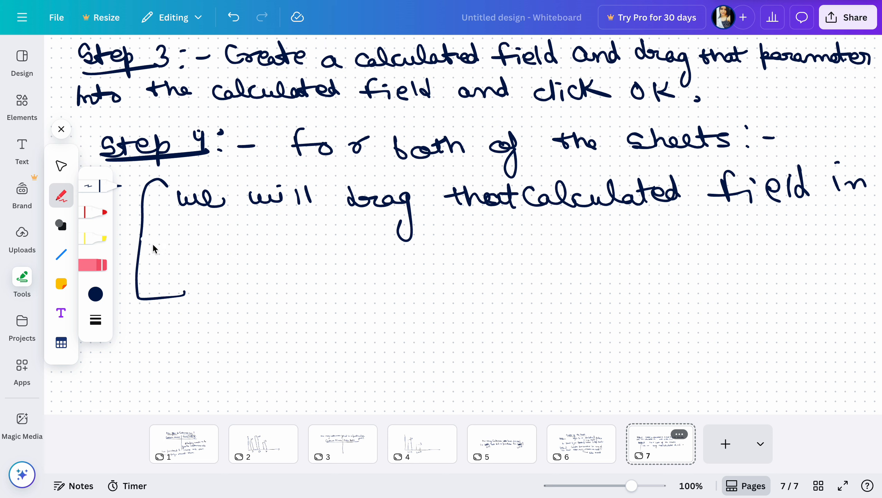
{"action": "mouse_move", "coordinate": [162, 230]}
{"action": "left_mouse_down"}
{"action": "mouse_move", "coordinate": [181, 227]}
{"action": "mouse_move", "coordinate": [198, 241]}
{"action": "mouse_move", "coordinate": [227, 235]}
{"action": "mouse_move", "coordinate": [262, 251]}
{"action": "mouse_move", "coordinate": [251, 246]}
{"action": "mouse_move", "coordinate": [400, 247]}
{"action": "mouse_move", "coordinate": [423, 230]}
{"action": "mouse_move", "coordinate": [437, 244]}
{"action": "mouse_move", "coordinate": [482, 246]}
{"action": "left_mouse_up"}
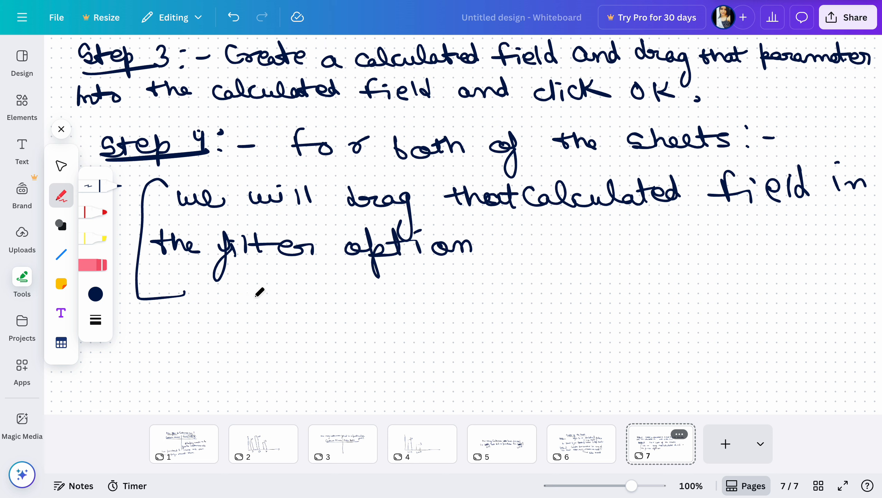
Handwrite "Line → Add custom value → Line" below the filter instruction, with "Map (sheet)" beneath it.
{"action": "mouse_move", "coordinate": [255, 277]}
{"action": "left_mouse_down"}
{"action": "mouse_move", "coordinate": [275, 307]}
{"action": "mouse_move", "coordinate": [286, 293]}
{"action": "mouse_move", "coordinate": [410, 304]}
{"action": "mouse_move", "coordinate": [404, 317]}
{"action": "left_mouse_up"}
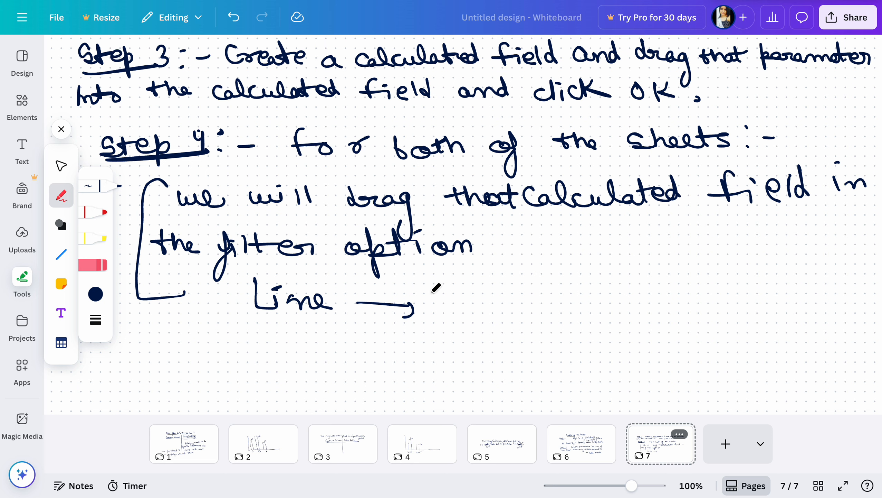
{"action": "mouse_move", "coordinate": [442, 284]}
{"action": "left_mouse_down"}
{"action": "mouse_move", "coordinate": [474, 299]}
{"action": "mouse_move", "coordinate": [559, 294]}
{"action": "mouse_move", "coordinate": [572, 303]}
{"action": "mouse_move", "coordinate": [591, 289]}
{"action": "mouse_move", "coordinate": [666, 305]}
{"action": "mouse_move", "coordinate": [713, 283]}
{"action": "mouse_move", "coordinate": [790, 294]}
{"action": "mouse_move", "coordinate": [838, 279]}
{"action": "mouse_move", "coordinate": [879, 302]}
{"action": "left_mouse_up"}
{"action": "mouse_move", "coordinate": [260, 335]}
{"action": "left_mouse_down"}
{"action": "mouse_move", "coordinate": [261, 354]}
{"action": "mouse_move", "coordinate": [326, 348]}
{"action": "mouse_move", "coordinate": [327, 378]}
{"action": "mouse_move", "coordinate": [329, 352]}
{"action": "left_mouse_up"}
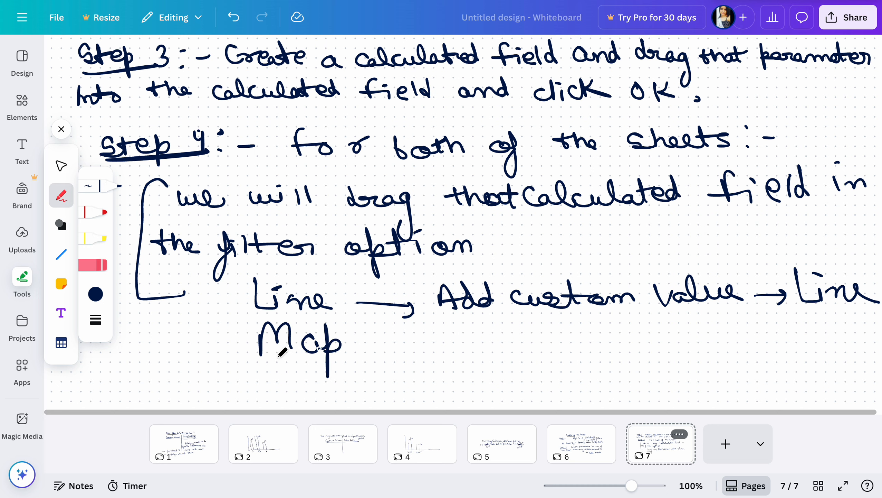
{"action": "mouse_move", "coordinate": [244, 382]}
{"action": "left_mouse_down"}
{"action": "mouse_move", "coordinate": [322, 382]}
{"action": "mouse_move", "coordinate": [337, 372]}
{"action": "left_mouse_up"}
{"action": "left_click_drag", "start_coordinate": [335, 361], "coordinate": [334, 379]}
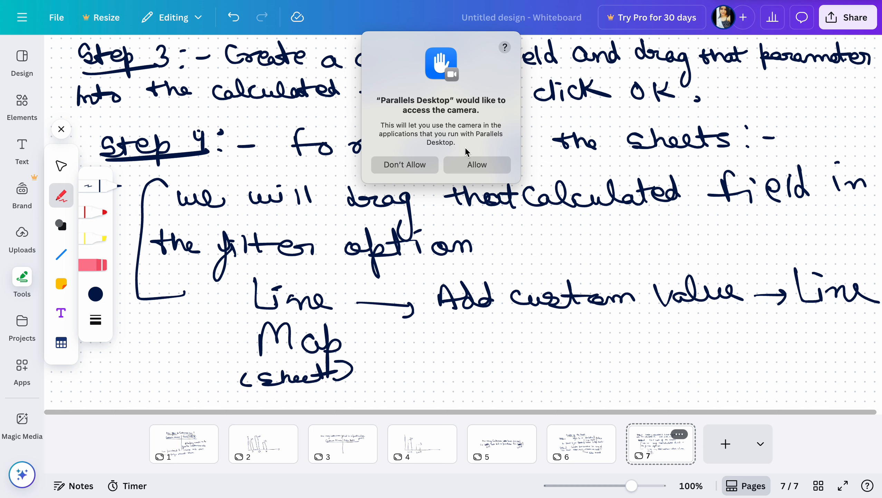
Allow Parallels Desktop to access the camera and the microphone.
{"action": "left_click", "coordinate": [476, 168]}
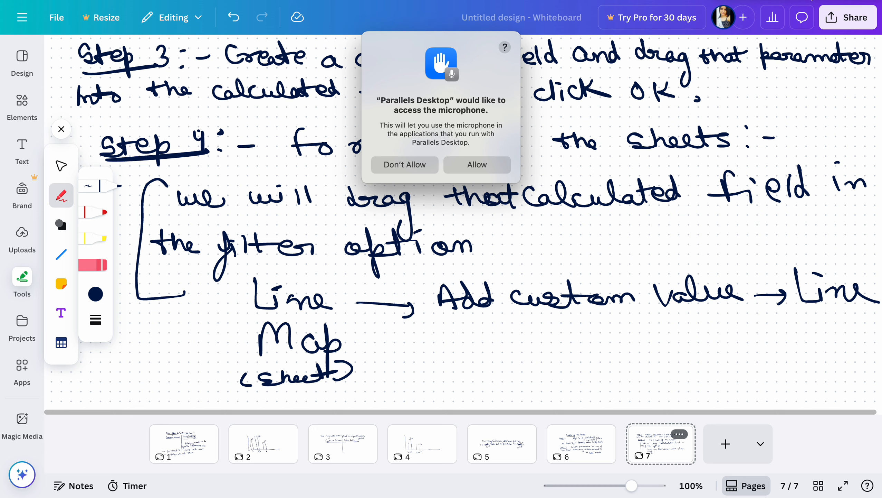
{"action": "left_click", "coordinate": [477, 165]}
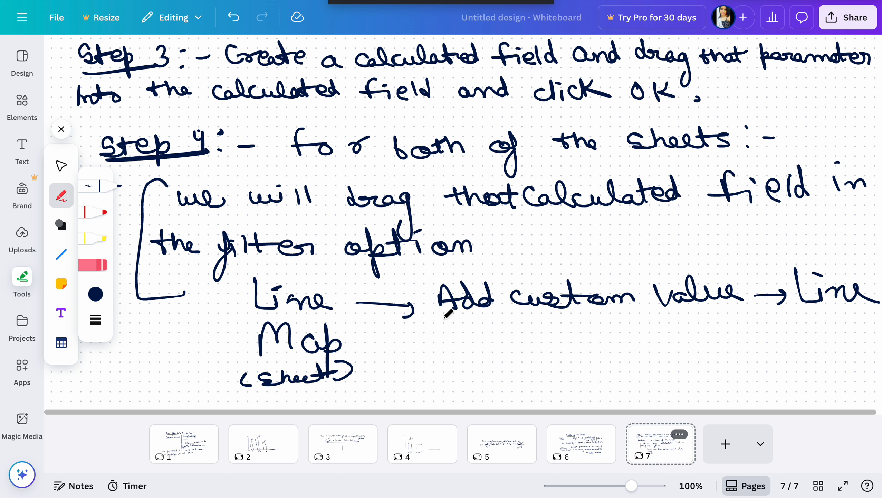
Complete the Map line by handwriting "→ Add custom value → Map" after it.
{"action": "left_click_drag", "start_coordinate": [364, 351], "coordinate": [395, 350]}
{"action": "left_click_drag", "start_coordinate": [380, 341], "coordinate": [393, 364]}
{"action": "mouse_move", "coordinate": [422, 338]}
{"action": "left_mouse_down"}
{"action": "mouse_move", "coordinate": [418, 366]}
{"action": "mouse_move", "coordinate": [468, 349]}
{"action": "mouse_move", "coordinate": [503, 361]}
{"action": "mouse_move", "coordinate": [541, 360]}
{"action": "mouse_move", "coordinate": [557, 340]}
{"action": "mouse_move", "coordinate": [562, 363]}
{"action": "mouse_move", "coordinate": [742, 339]}
{"action": "mouse_move", "coordinate": [759, 348]}
{"action": "mouse_move", "coordinate": [789, 334]}
{"action": "mouse_move", "coordinate": [808, 354]}
{"action": "mouse_move", "coordinate": [809, 375]}
{"action": "mouse_move", "coordinate": [832, 350]}
{"action": "left_mouse_up"}
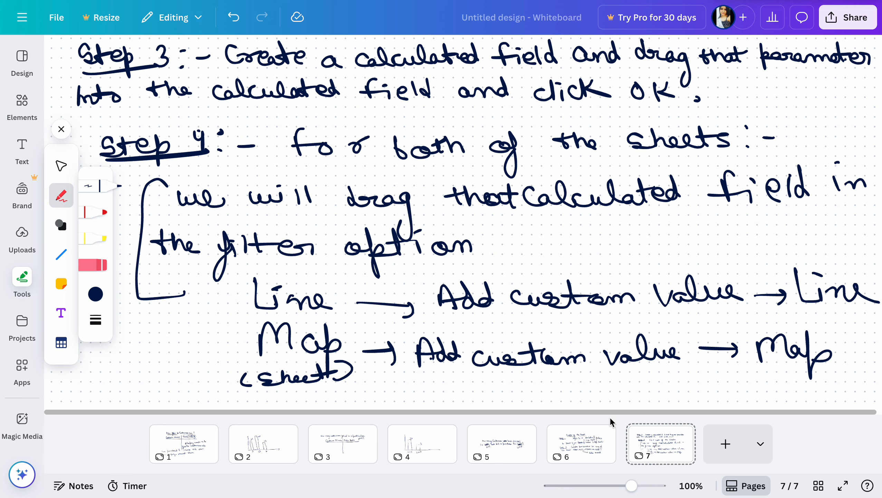
Review the Step 1 and 2 notes on page 6, return to page 7, and switch to Tableau.
{"action": "left_click", "coordinate": [585, 447]}
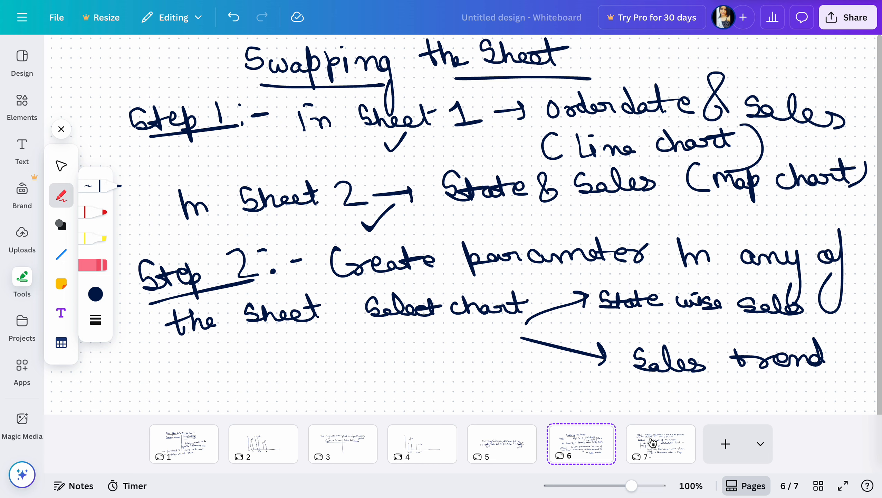
{"action": "left_click", "coordinate": [652, 442]}
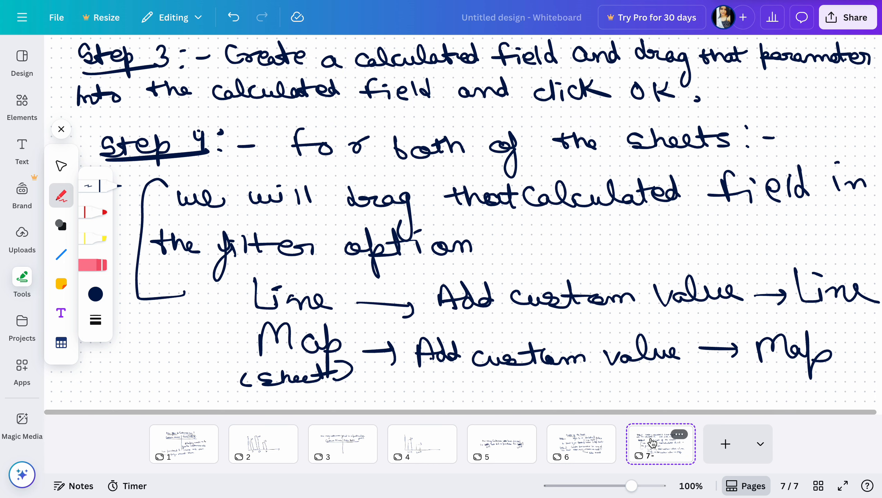
{"action": "mouse_move", "coordinate": [501, 486]}
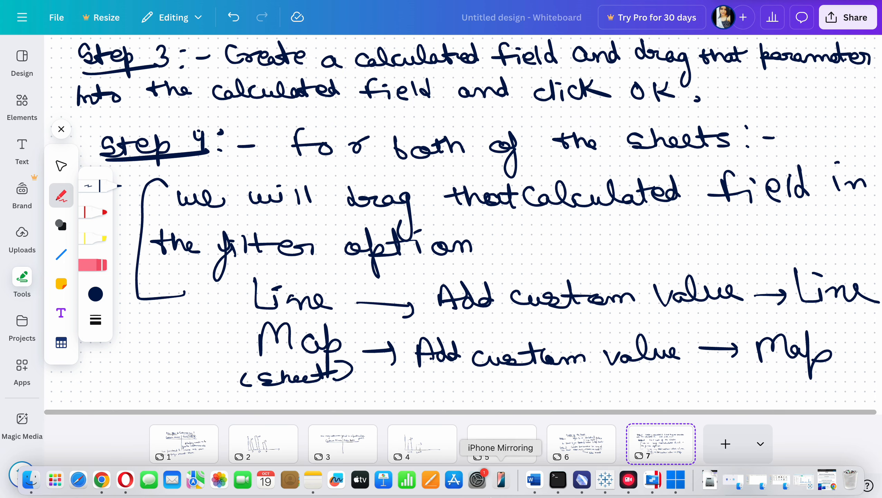
{"action": "left_click", "coordinate": [807, 483]}
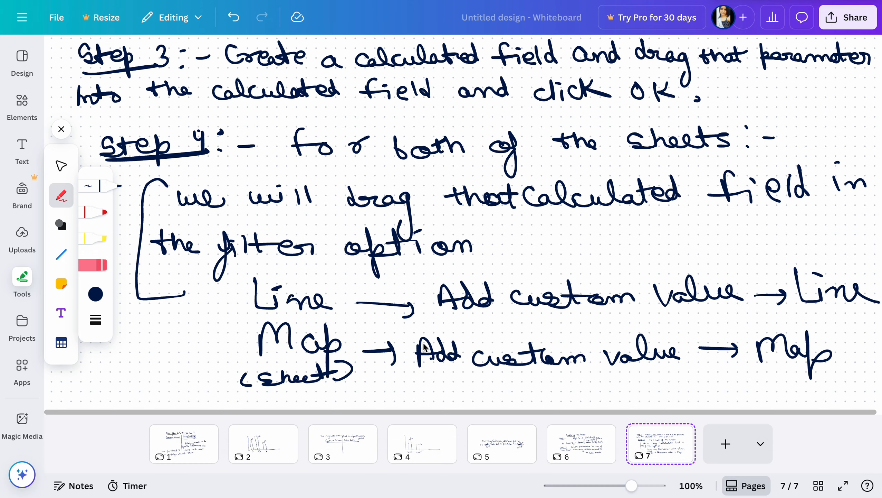
{"action": "mouse_move", "coordinate": [574, 485]}
{"action": "left_click", "coordinate": [622, 480]}
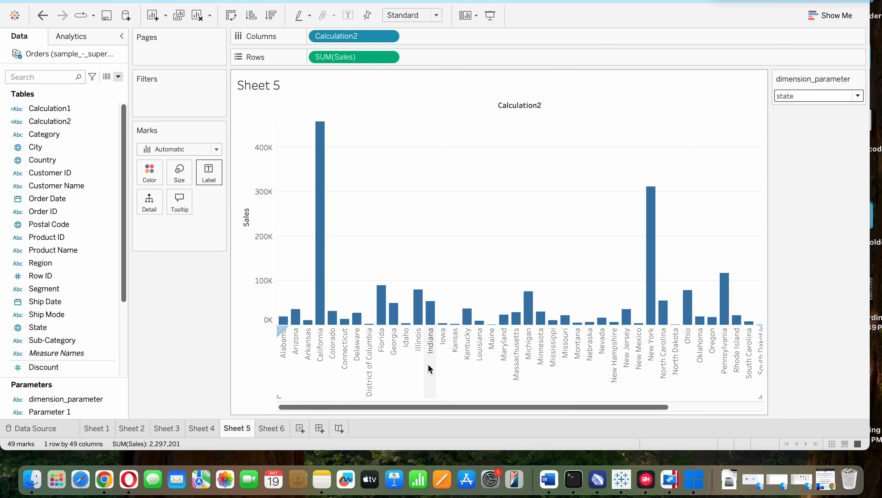
Add a new worksheet after Sheet 6 and rename it "line".
{"action": "left_click", "coordinate": [273, 429]}
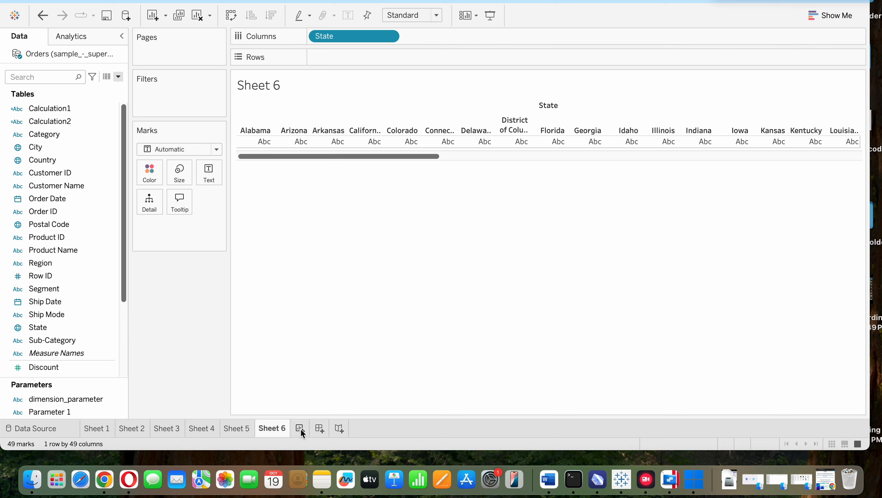
{"action": "left_click", "coordinate": [300, 428]}
{"action": "double_click", "coordinate": [306, 426]}
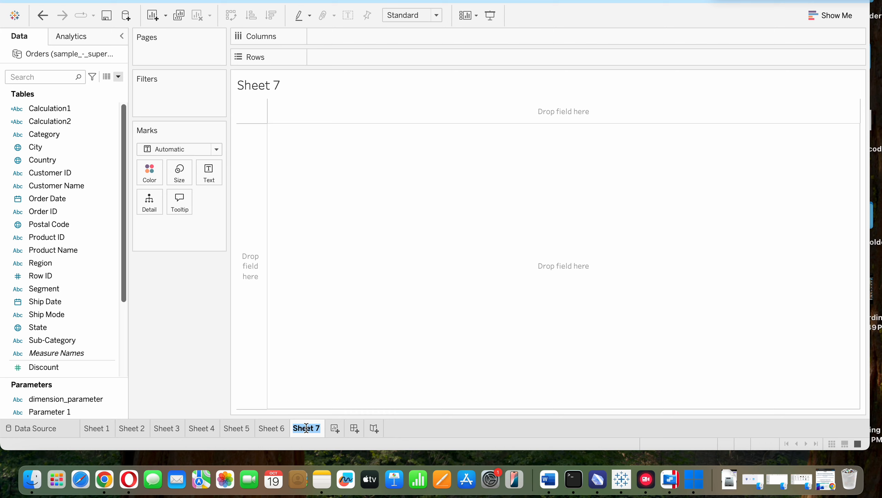
{"action": "type", "text": "line"}
{"action": "key", "text": "Return"}
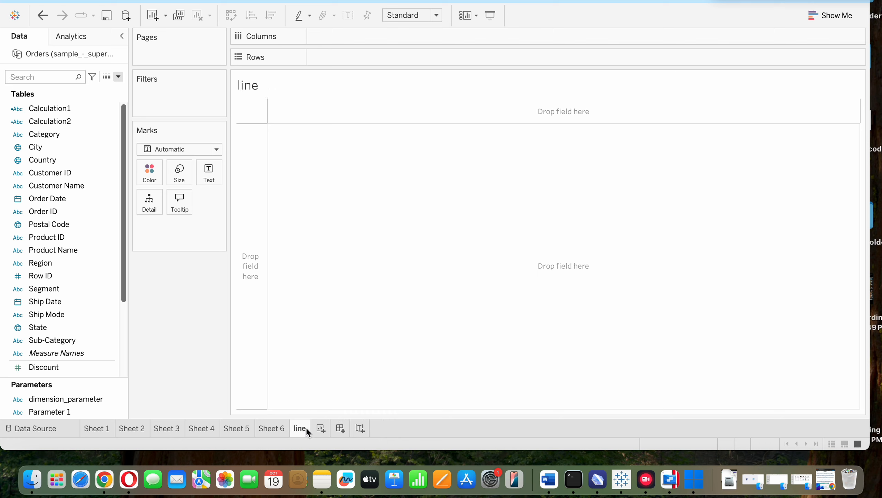
Build a continuous line chart of Sales by Order Date on the line sheet using Show Me.
{"action": "left_click", "coordinate": [81, 198]}
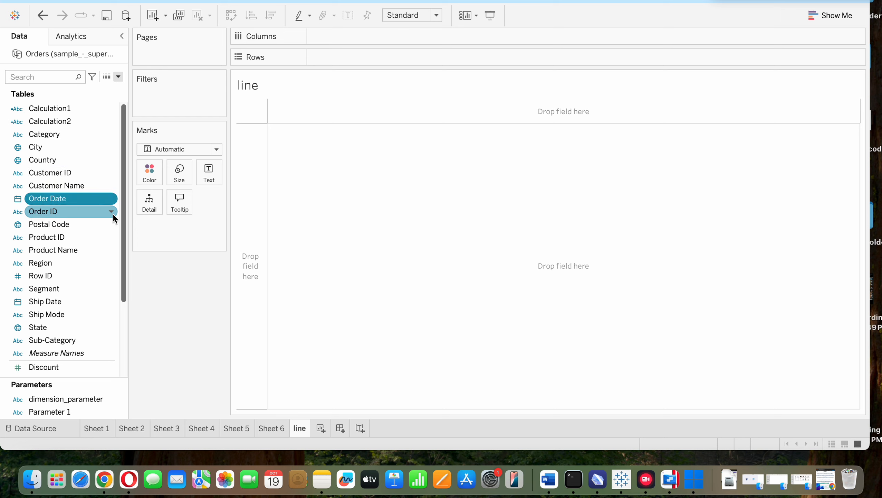
{"action": "scroll", "coordinate": [87, 244], "scroll_direction": "down", "scroll_amount": 5}
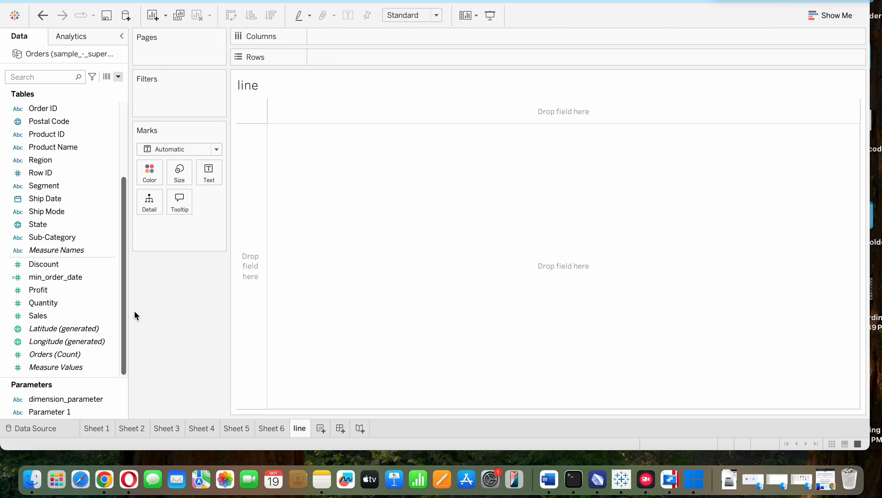
{"action": "left_click", "coordinate": [76, 317]}
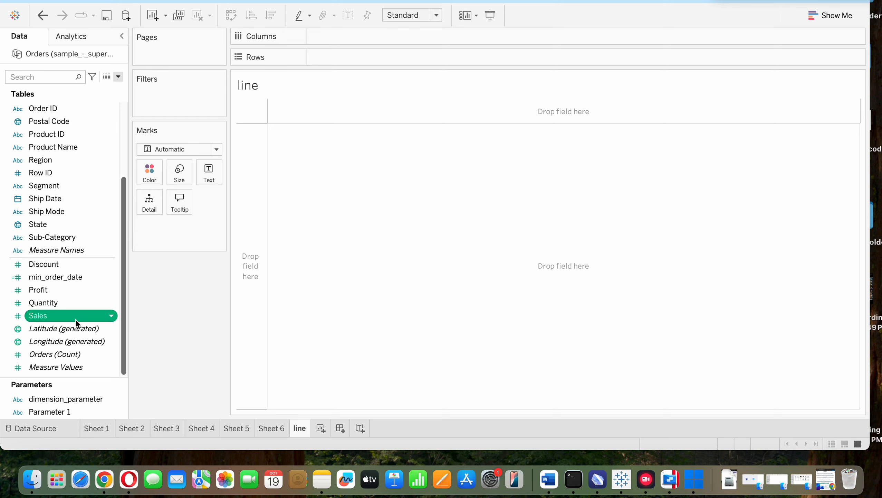
{"action": "left_click", "coordinate": [824, 17]}
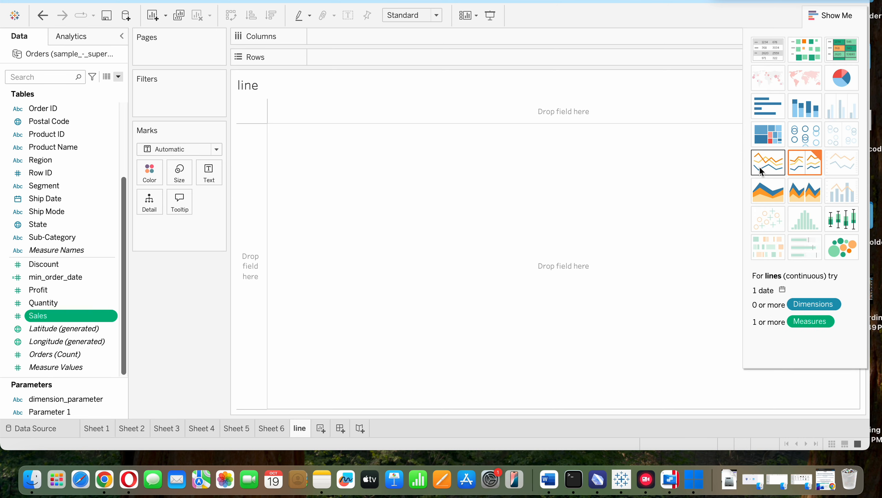
{"action": "left_click", "coordinate": [760, 171]}
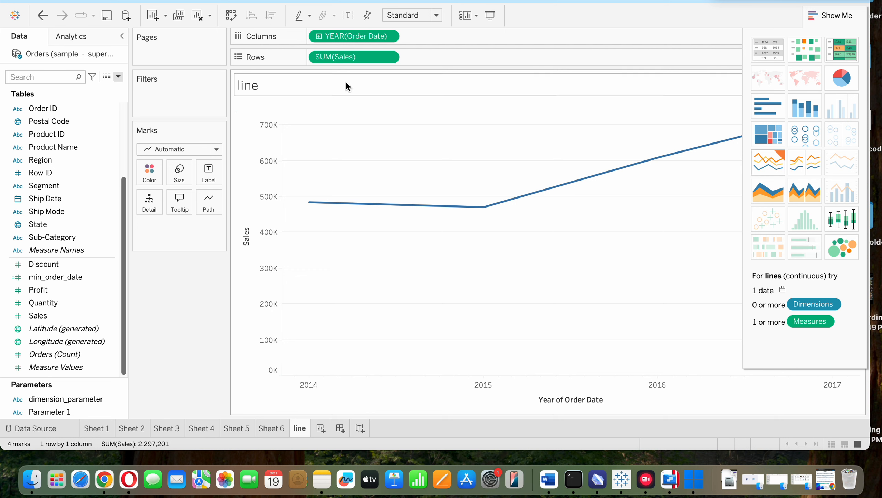
Set Order Date in the line chart to continuous Month and close the chart-type chooser.
{"action": "left_click", "coordinate": [389, 35]}
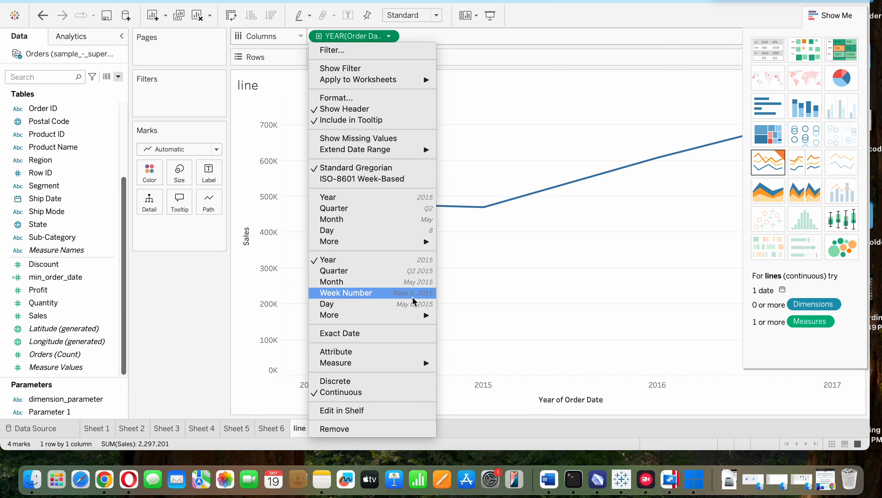
{"action": "left_click", "coordinate": [411, 283]}
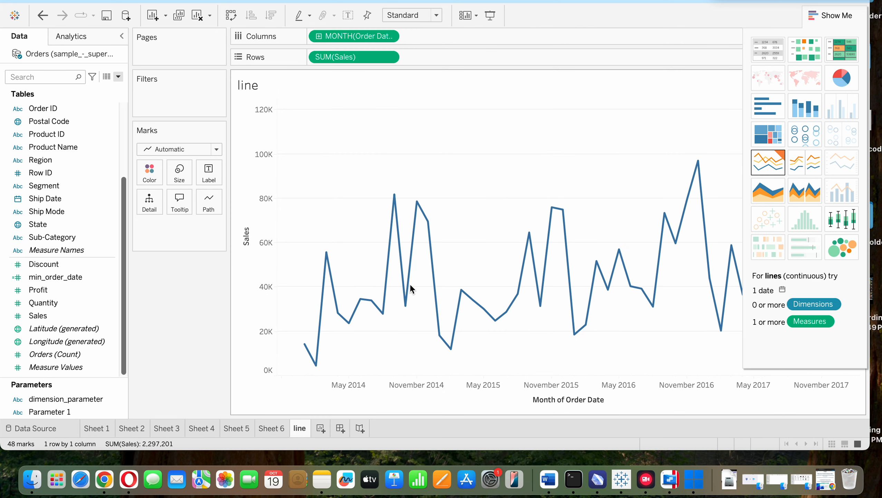
{"action": "left_click", "coordinate": [835, 13]}
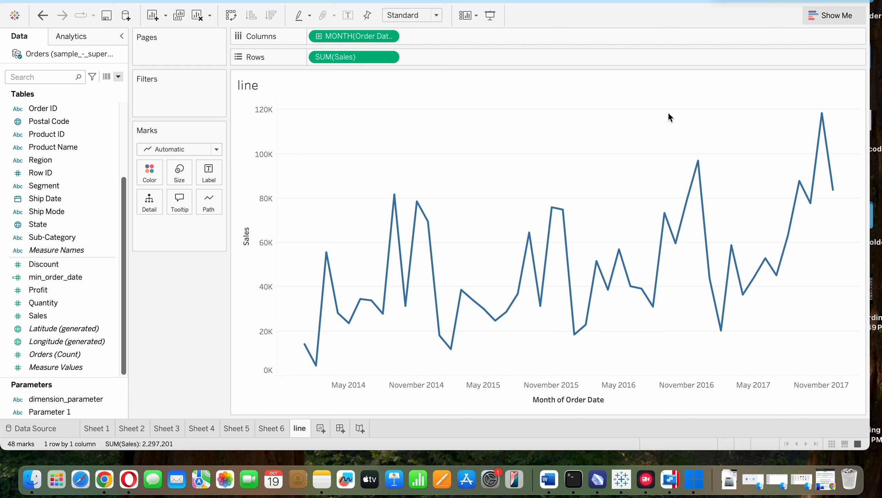
Add a new worksheet after the line sheet and rename it "map".
{"action": "left_click", "coordinate": [321, 428]}
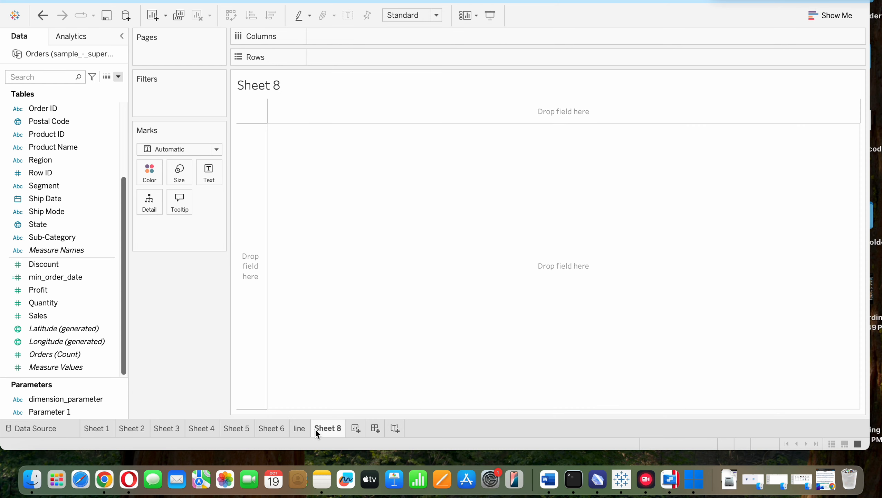
{"action": "type", "text": "map"}
{"action": "key", "text": "Return"}
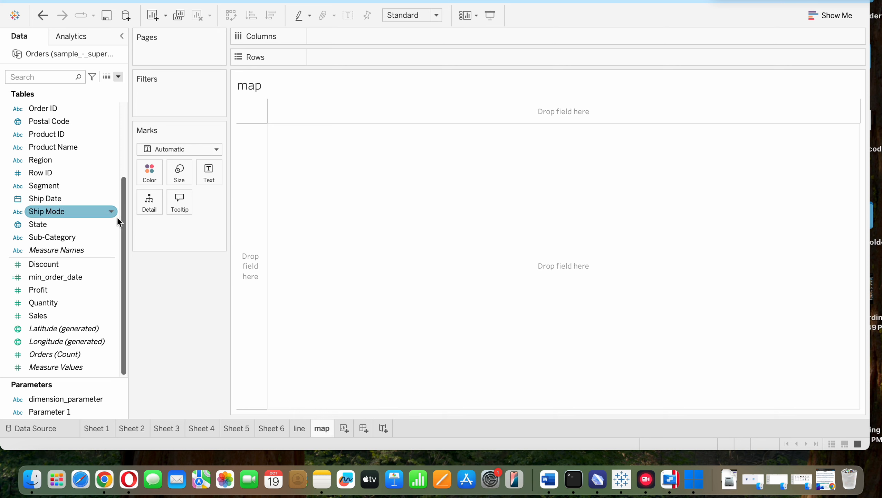
Try to plot Sales by State as a symbol map on the map sheet.
{"action": "left_click_drag", "start_coordinate": [124, 225], "coordinate": [123, 155]}
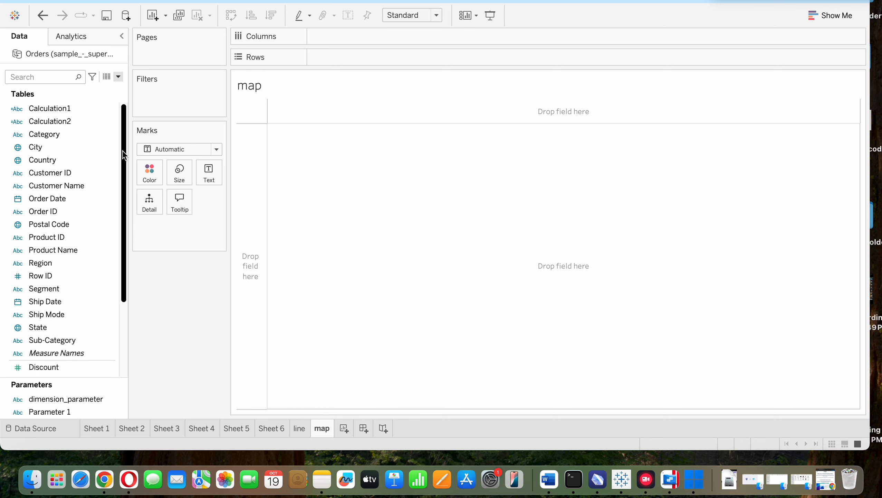
{"action": "left_click", "coordinate": [76, 323]}
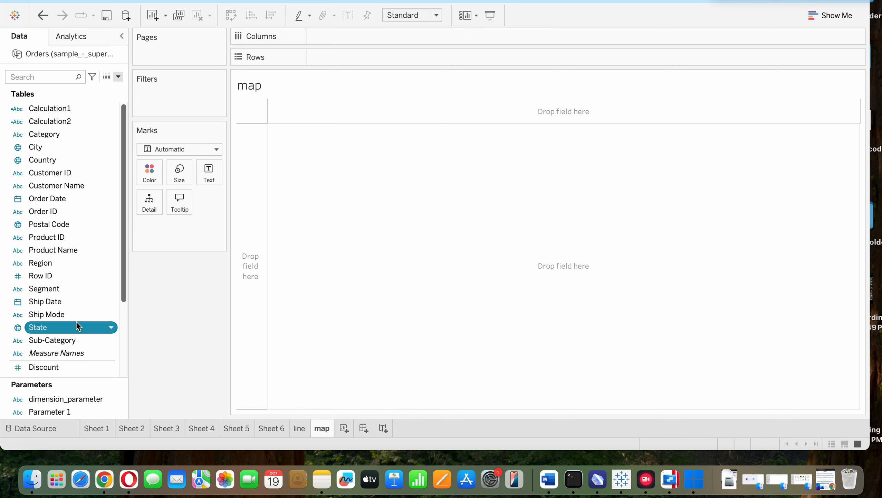
{"action": "scroll", "coordinate": [104, 307], "scroll_direction": "down", "scroll_amount": 5}
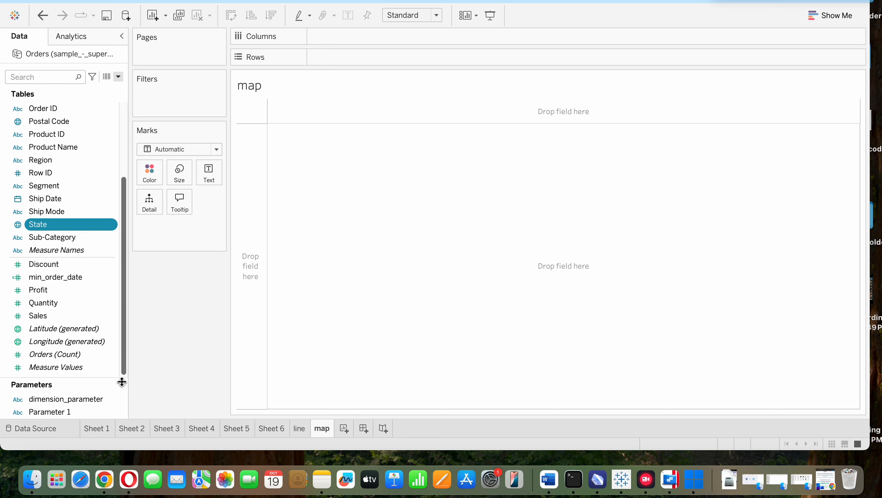
{"action": "left_click", "coordinate": [82, 320], "text": "super"}
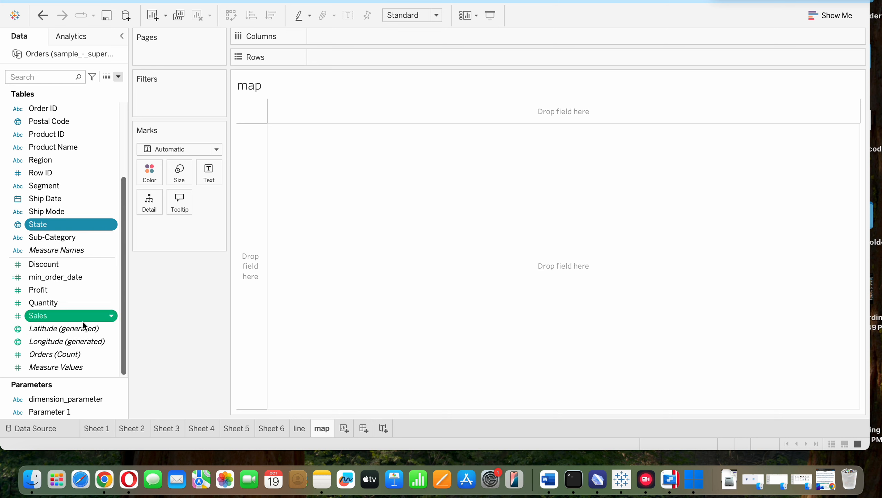
{"action": "left_click", "coordinate": [840, 16]}
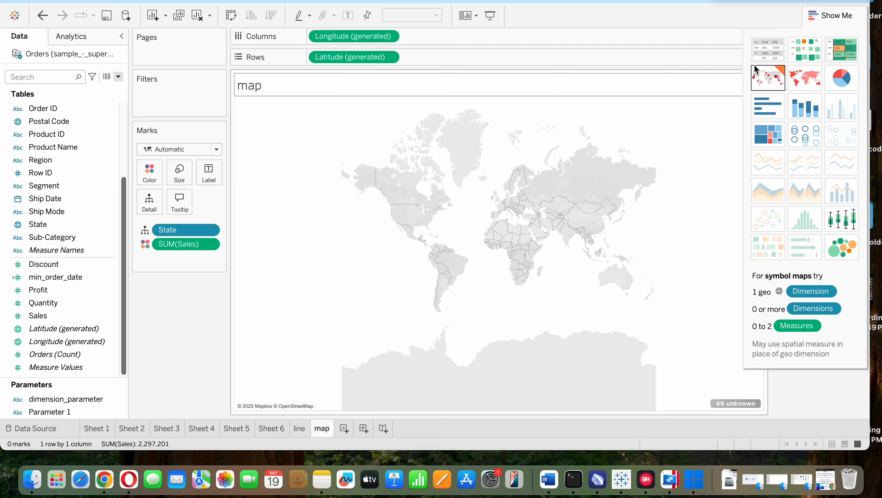
{"action": "left_click", "coordinate": [778, 87]}
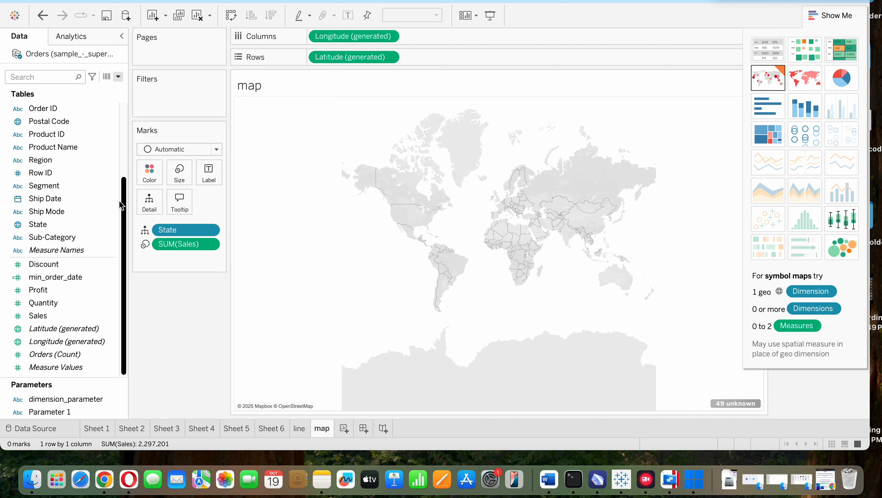
Try coloring the symbol map by State and switching it to a filled map.
{"action": "left_click_drag", "start_coordinate": [108, 224], "coordinate": [150, 172]}
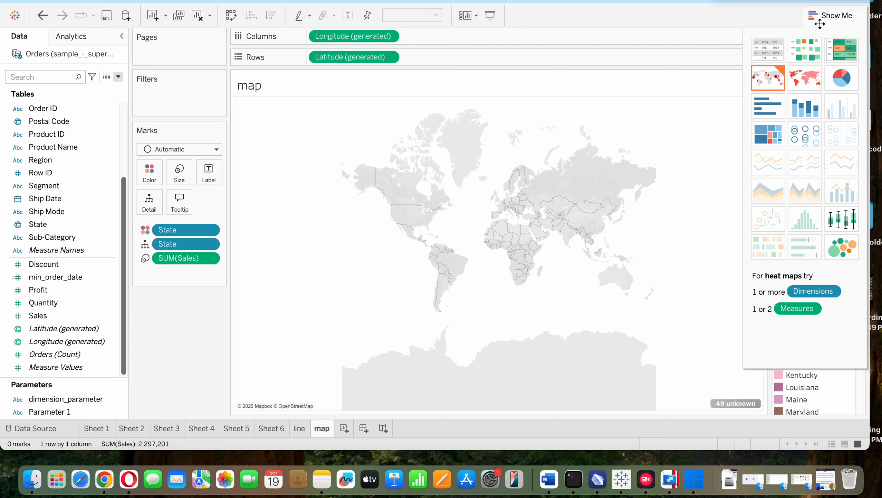
{"action": "left_click", "coordinate": [830, 16]}
{"action": "left_click", "coordinate": [833, 17]}
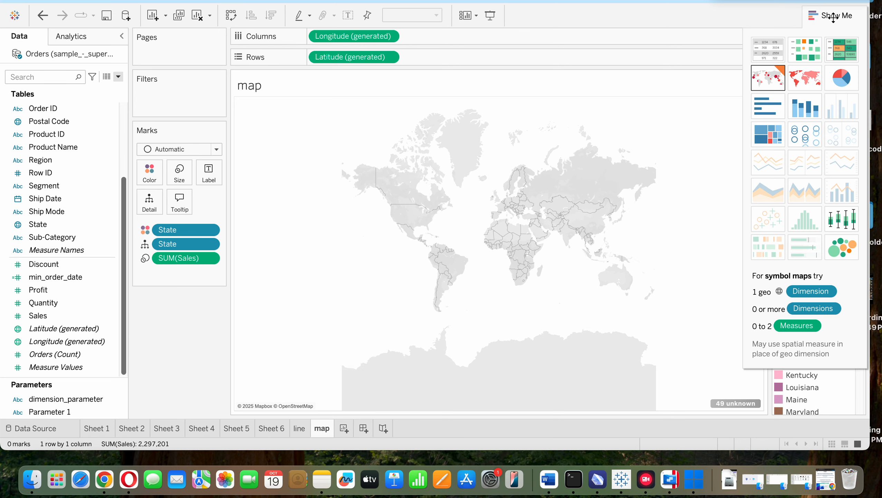
{"action": "left_click", "coordinate": [800, 79]}
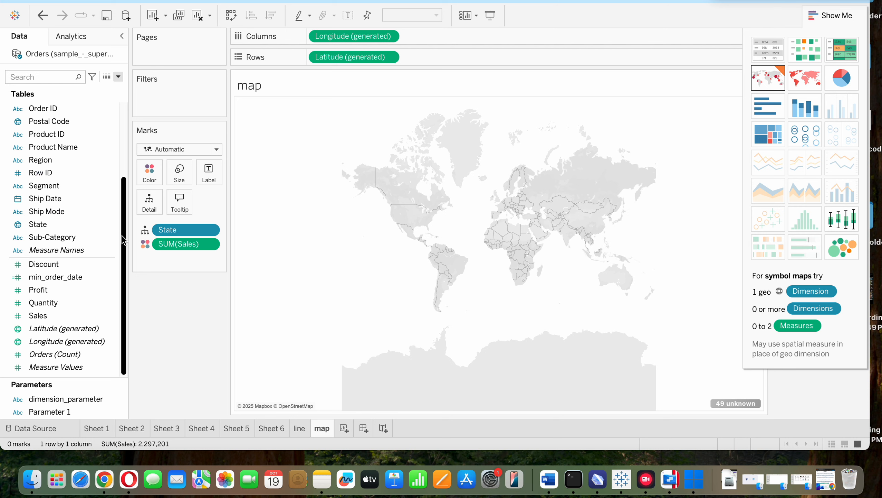
{"action": "left_click_drag", "start_coordinate": [124, 240], "coordinate": [124, 141]}
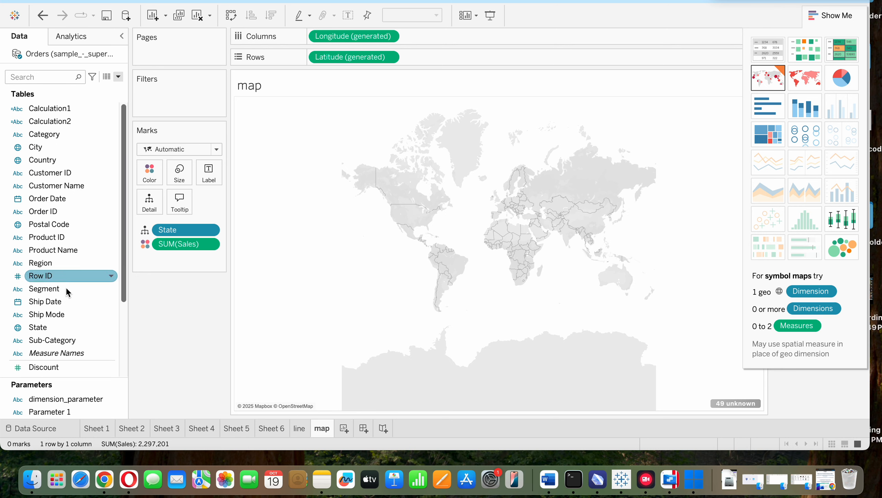
{"action": "left_click", "coordinate": [87, 327]}
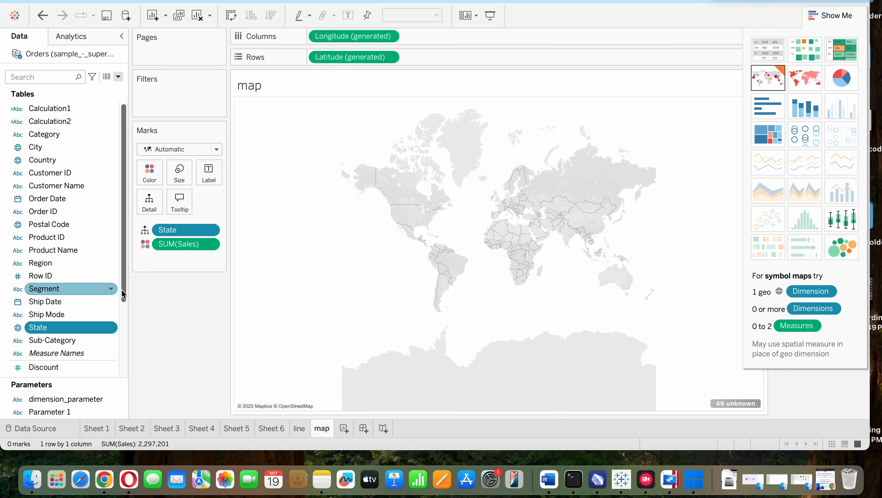
{"action": "left_click_drag", "start_coordinate": [124, 290], "coordinate": [124, 375]}
{"action": "left_click_drag", "start_coordinate": [61, 318], "coordinate": [139, 272]}
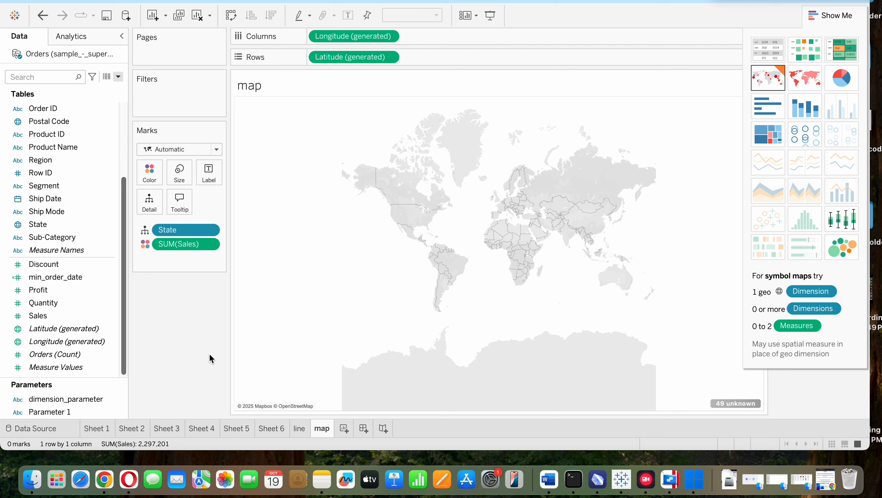
Close the chart-type chooser and clear the map sheet by removing Sales, State and the generated latitude and longitude.
{"action": "left_click", "coordinate": [829, 16]}
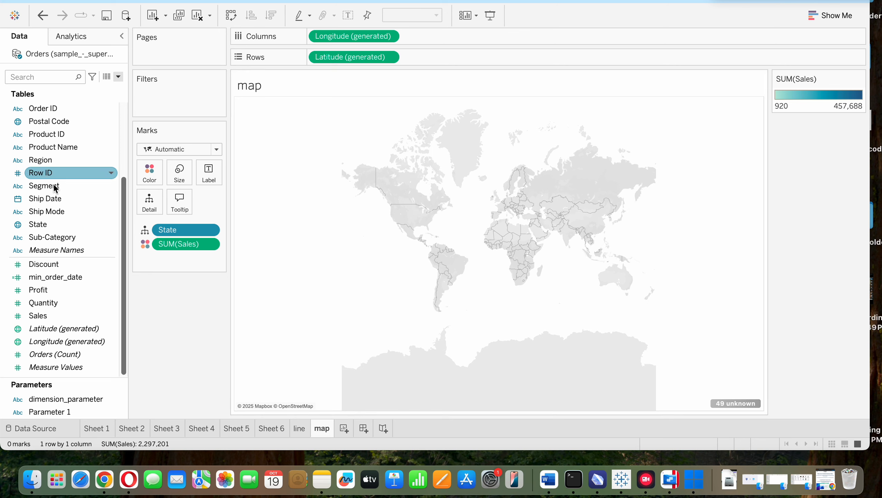
{"action": "left_click_drag", "start_coordinate": [173, 245], "coordinate": [174, 292]}
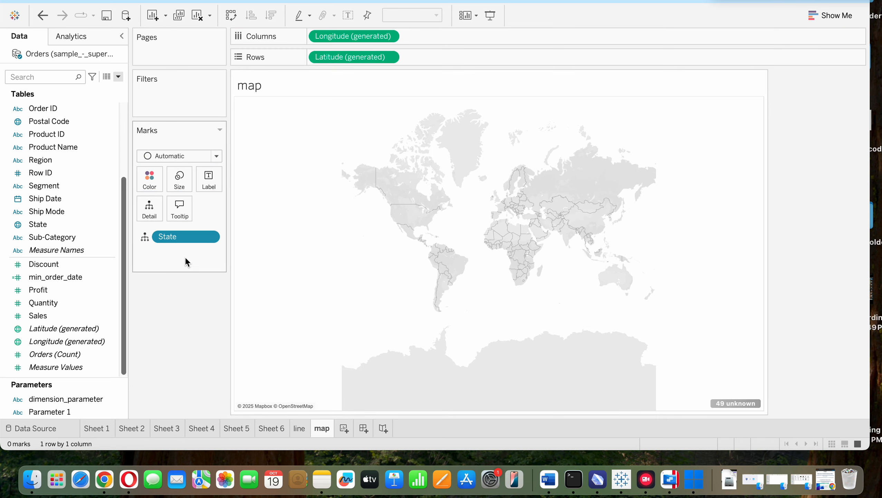
{"action": "left_click_drag", "start_coordinate": [187, 230], "coordinate": [182, 302]}
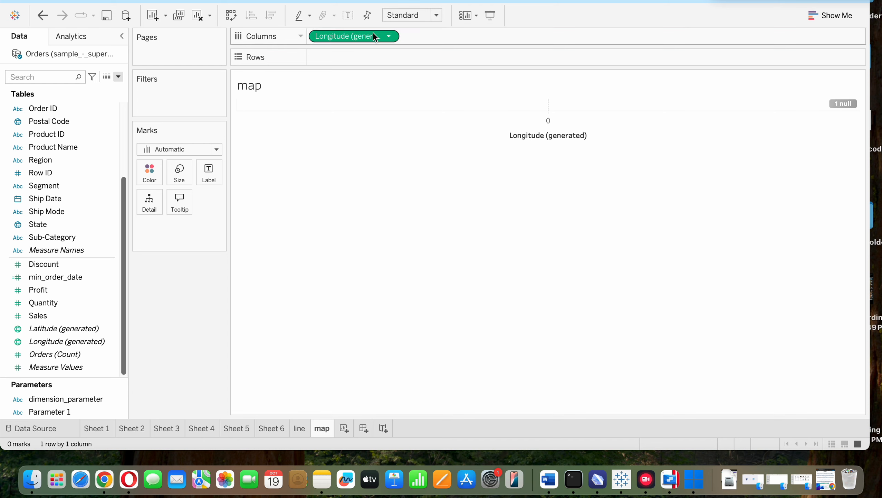
{"action": "left_click_drag", "start_coordinate": [373, 35], "coordinate": [200, 296]}
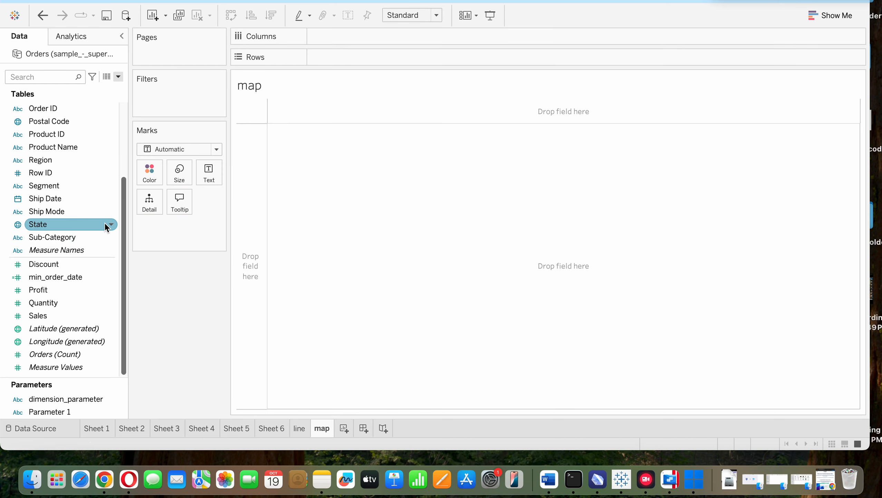
Build a filled map of Sales by State using Show Me, closing the chart-type chooser when done.
{"action": "left_click", "coordinate": [104, 224]}
{"action": "left_click", "coordinate": [88, 315], "text": "super"}
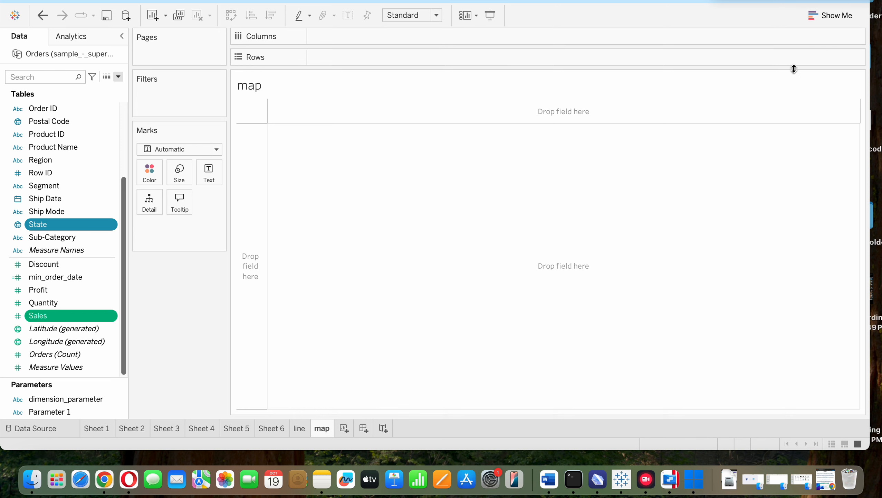
{"action": "left_click", "coordinate": [840, 18]}
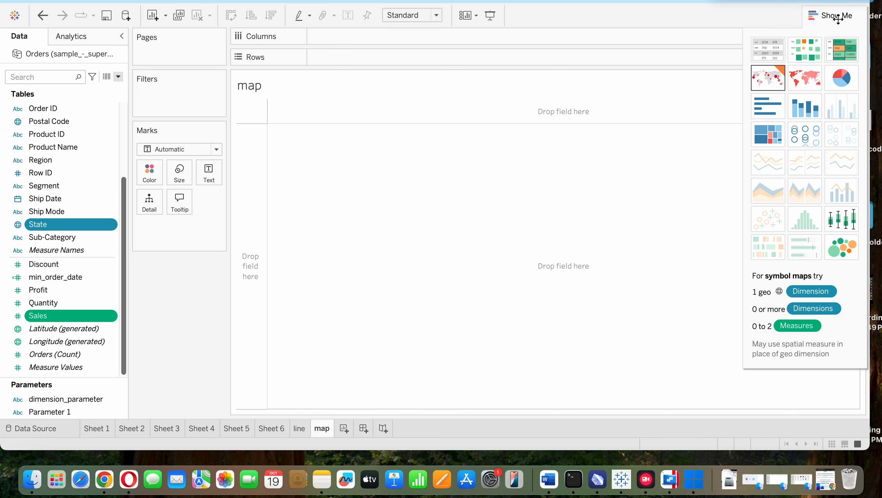
{"action": "left_click", "coordinate": [812, 79]}
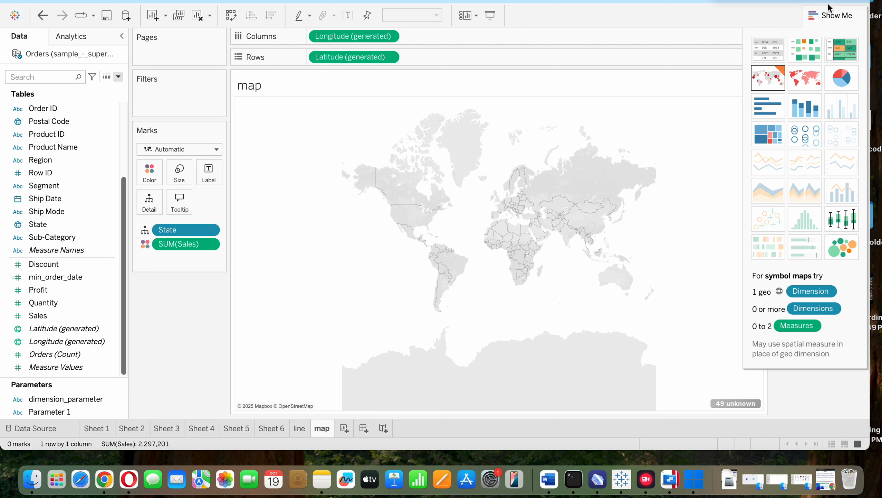
{"action": "left_click", "coordinate": [832, 21]}
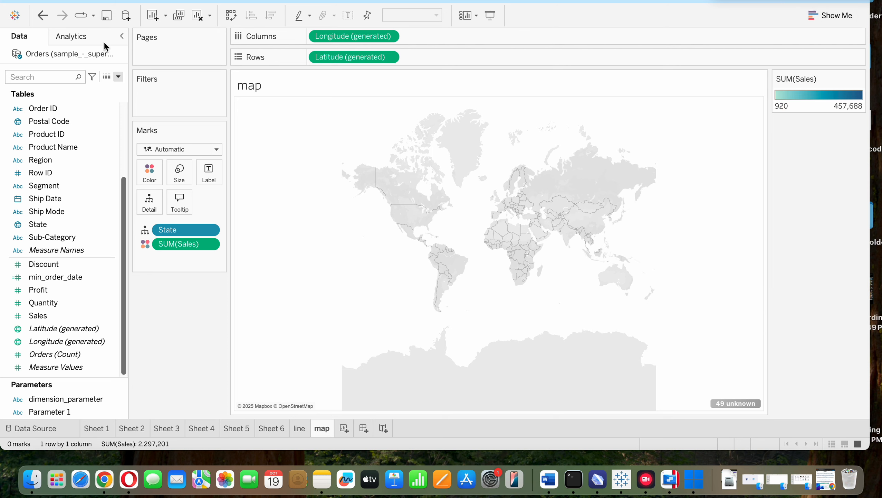
Start a new parameter named "select_sheets" and set its data type to String.
{"action": "left_click", "coordinate": [119, 78]}
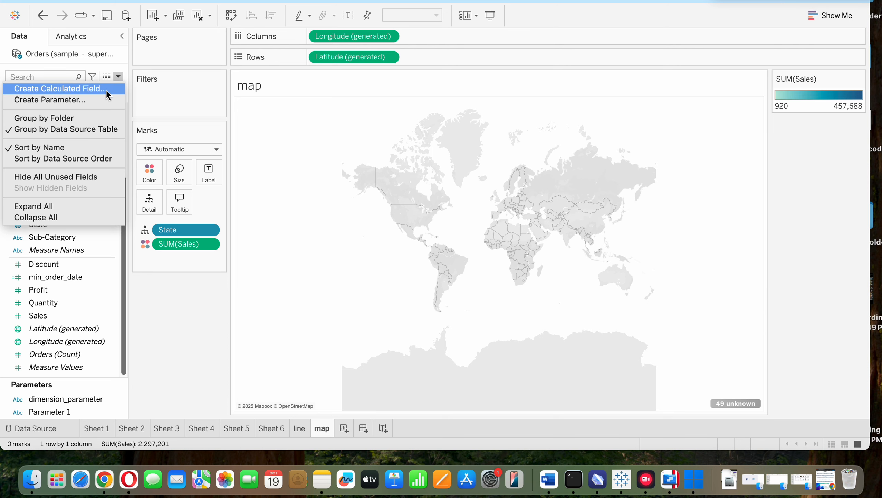
{"action": "left_click", "coordinate": [103, 100]}
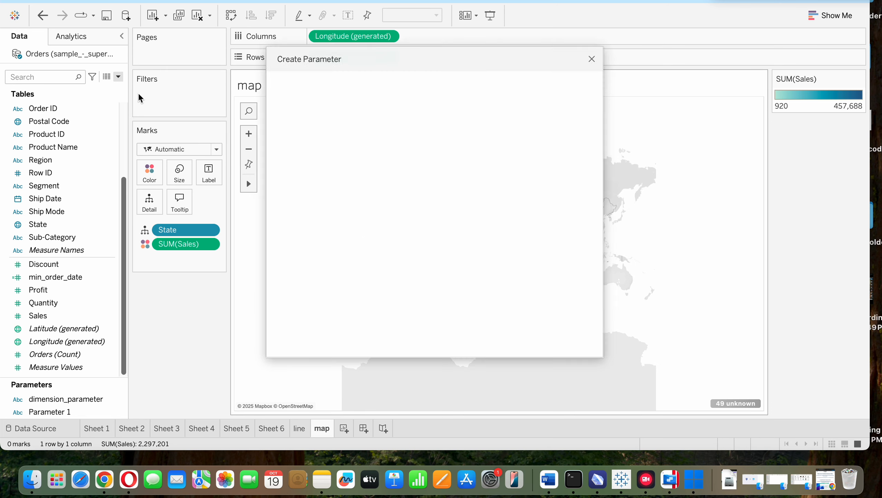
{"action": "key", "text": "BackSpace"}
{"action": "key", "text": "BackSpace"}
{"action": "key", "text": "BackSpace"}
{"action": "key", "text": "BackSpace"}
{"action": "key", "text": "BackSpace"}
{"action": "key", "text": "BackSpace"}
{"action": "key", "text": "BackSpace"}
{"action": "key", "text": "BackSpace"}
{"action": "key", "text": "BackSpace"}
{"action": "key", "text": "BackSpace"}
{"action": "key", "text": "BackSpace"}
{"action": "type", "text": "select"}
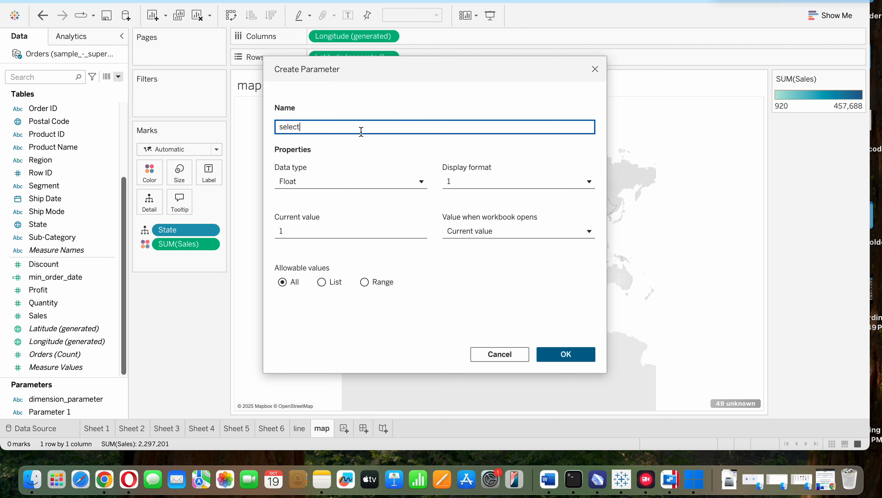
{"action": "type", "text": "_sheets"}
{"action": "left_click", "coordinate": [360, 181]}
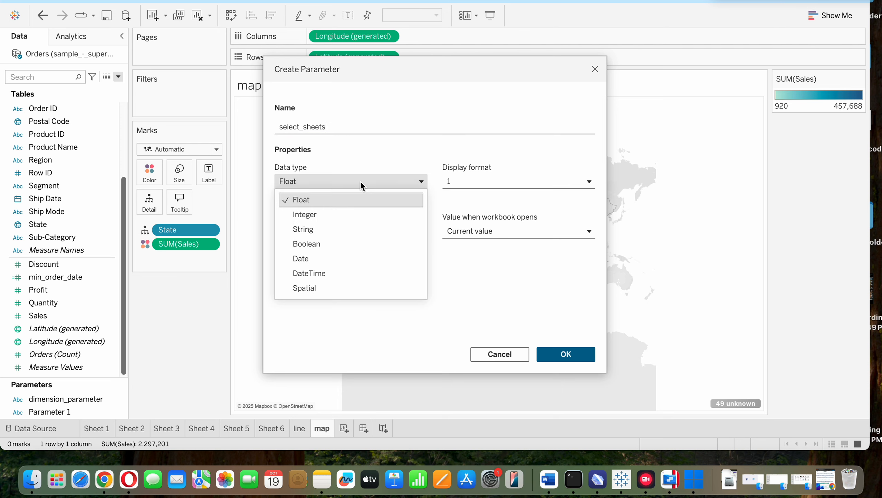
{"action": "left_click", "coordinate": [349, 234]}
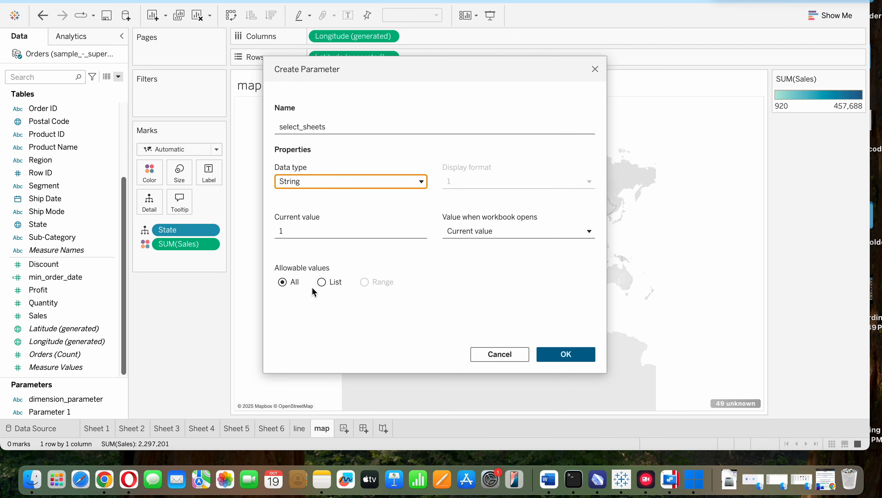
Restrict the parameter's allowable values to a list and add the value "line" displayed as "State wise sales".
{"action": "left_click", "coordinate": [324, 284]}
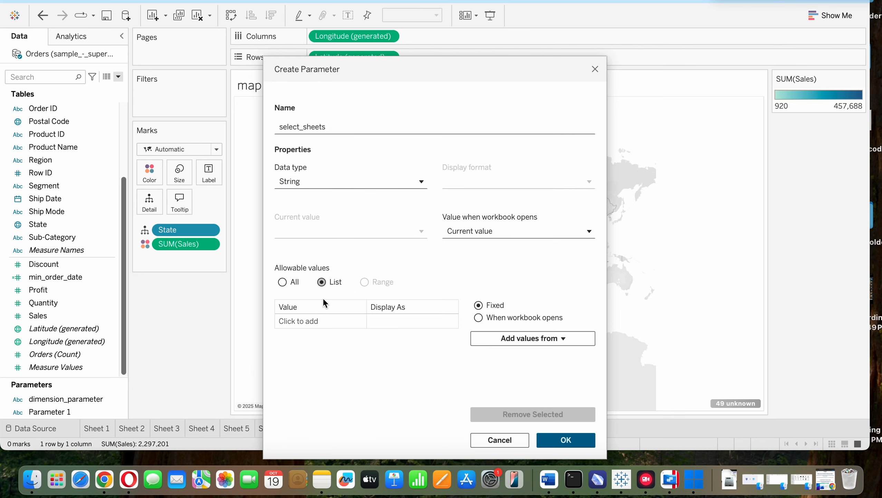
{"action": "left_click", "coordinate": [309, 318]}
{"action": "type", "text": "line"}
{"action": "left_click", "coordinate": [380, 320]}
{"action": "left_click", "coordinate": [381, 320]}
{"action": "left_click", "coordinate": [381, 321]}
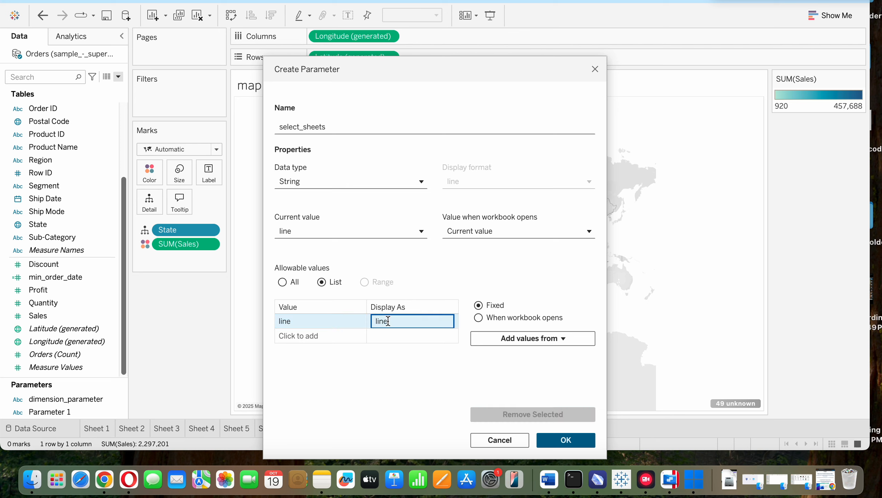
{"action": "key", "text": "BackSpace"}
{"action": "key", "text": "BackSpace"}
{"action": "type", "text": "State wise sales"}
Add the list value "map" displayed as "sales trend" and create the parameter.
{"action": "left_click", "coordinate": [337, 340]}
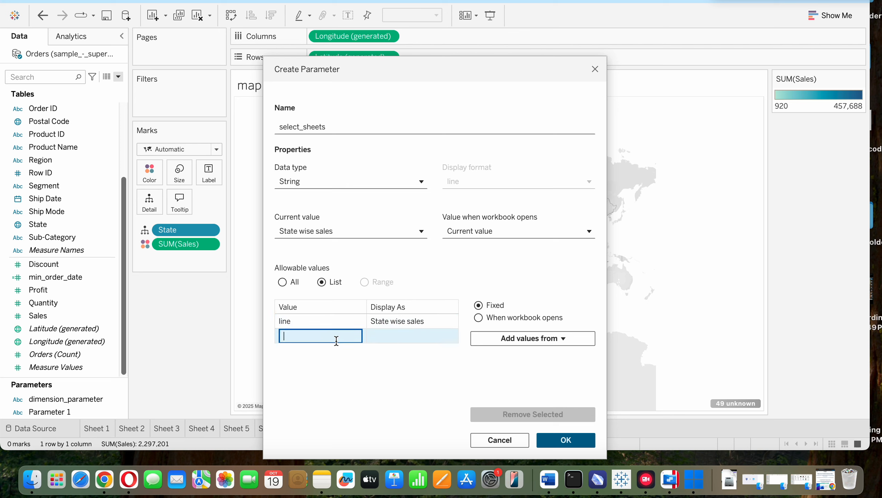
{"action": "type", "text": "map"}
{"action": "left_click", "coordinate": [413, 337]}
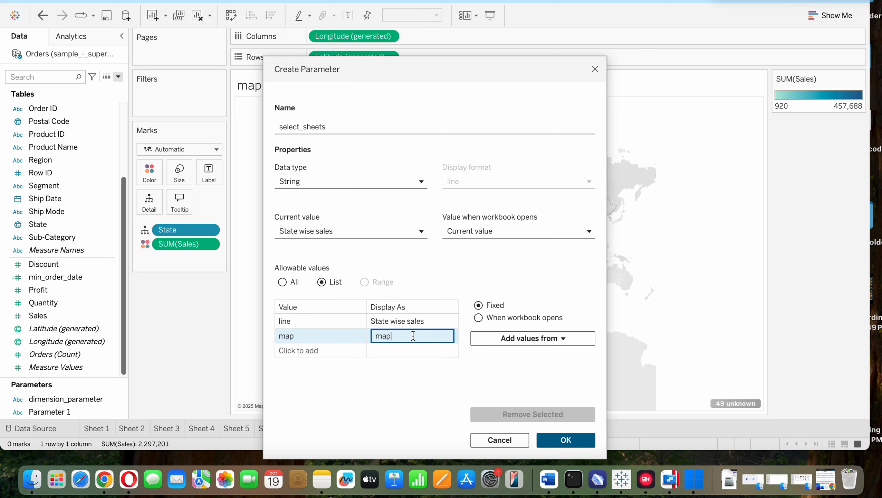
{"action": "type", "text": "p"}
{"action": "key", "text": "super+a"}
{"action": "type", "text": "sales tren"}
{"action": "key", "text": "Return"}
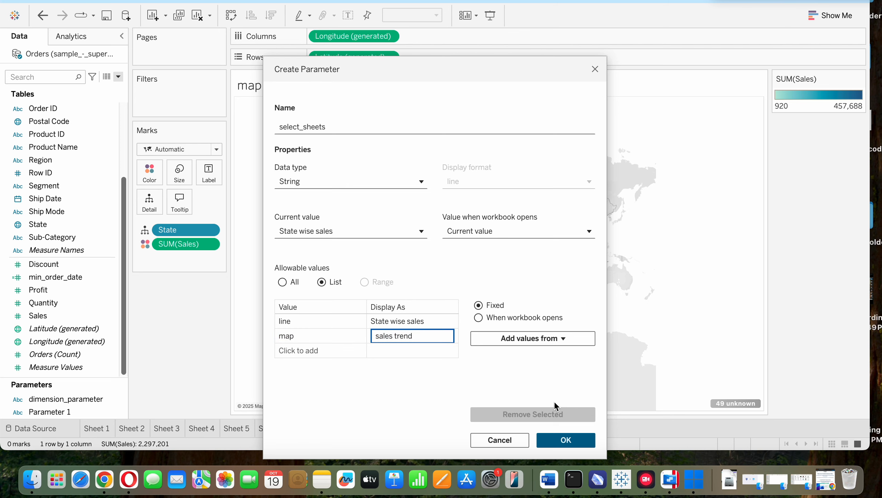
{"action": "left_click", "coordinate": [568, 445]}
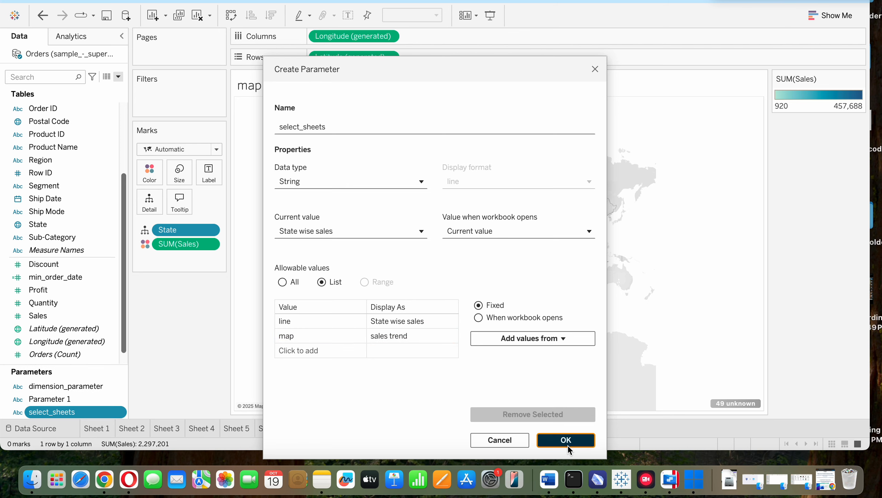
Show the select_sheets parameter control on the map sheet and choose "sales trend" in it.
{"action": "right_click", "coordinate": [120, 412]}
{"action": "left_click", "coordinate": [189, 205]}
{"action": "left_click", "coordinate": [854, 146]}
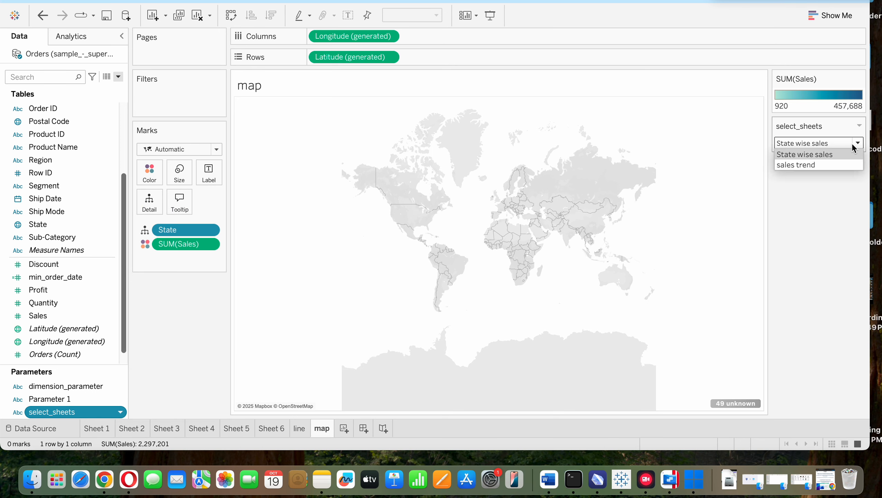
{"action": "left_click", "coordinate": [846, 163]}
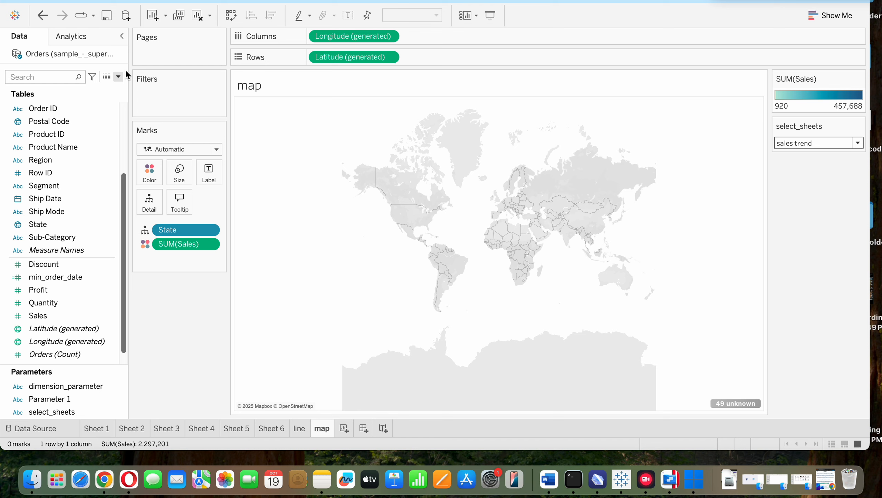
Create a calculated field named "swapping_sheets" whose formula is the select_sheets parameter.
{"action": "left_click", "coordinate": [119, 77]}
{"action": "left_click", "coordinate": [107, 87]}
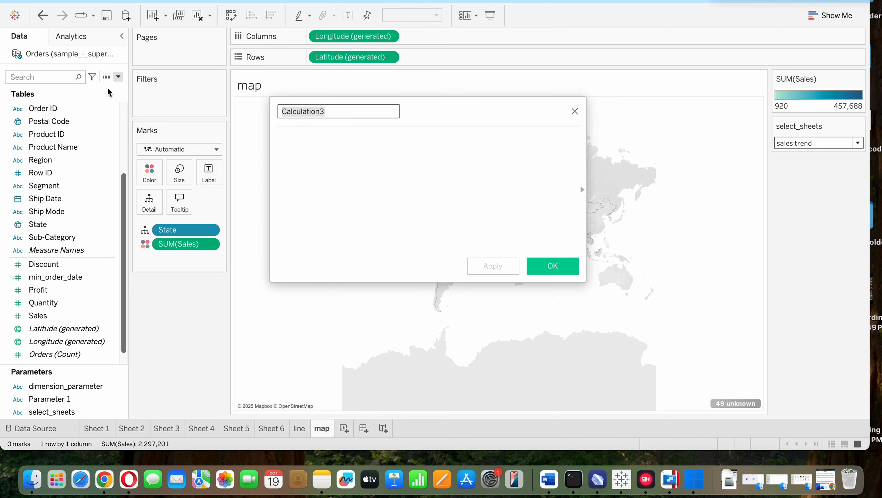
{"action": "key", "text": "BackSpace"}
{"action": "type", "text": "sw"}
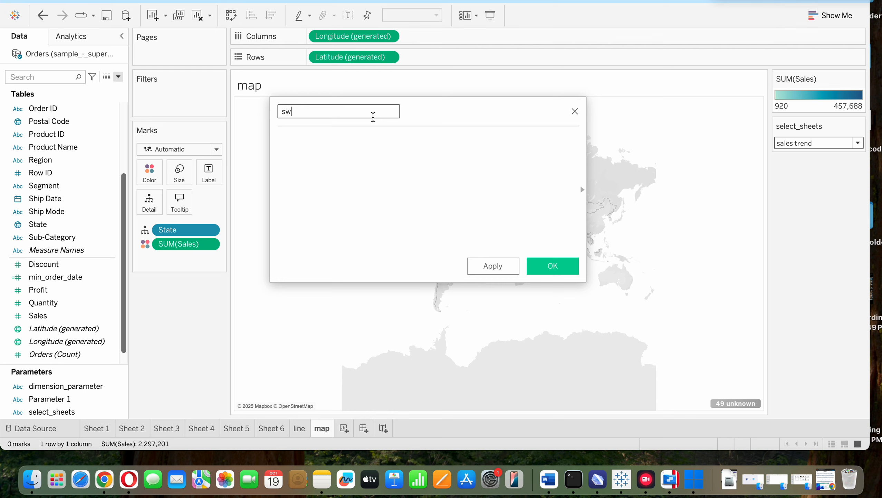
{"action": "type", "text": "apping_sheets"}
{"action": "left_click", "coordinate": [357, 142]}
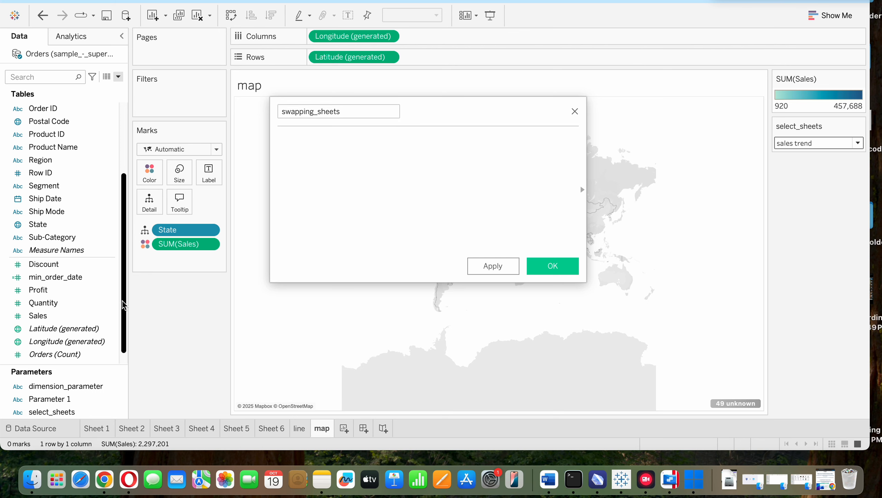
{"action": "scroll", "coordinate": [124, 305], "scroll_direction": "down", "scroll_amount": 1}
{"action": "left_click_drag", "start_coordinate": [87, 413], "coordinate": [389, 179]}
{"action": "left_click", "coordinate": [557, 272]}
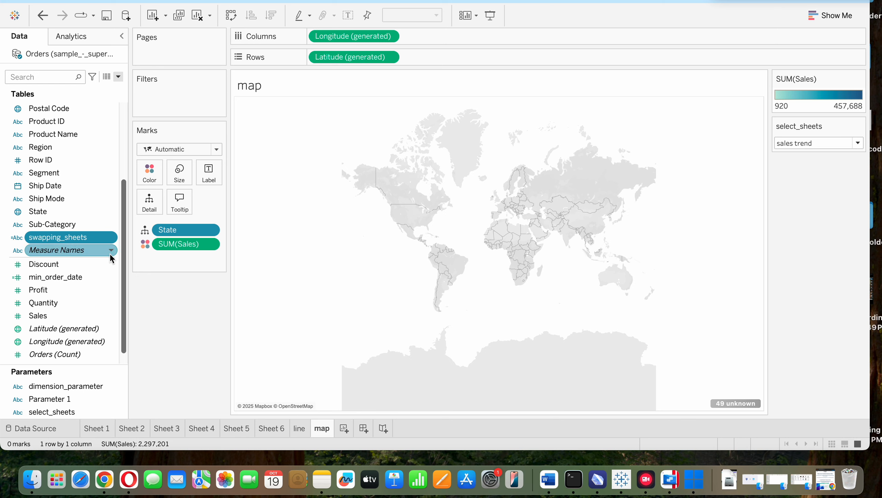
Filter the map sheet by swapping_sheets, using a custom value list with "map" entered.
{"action": "left_click", "coordinate": [95, 236]}
{"action": "left_click", "coordinate": [140, 267]}
{"action": "mouse_move", "coordinate": [68, 240]}
{"action": "left_mouse_down"}
{"action": "mouse_move", "coordinate": [179, 84]}
{"action": "mouse_move", "coordinate": [177, 93]}
{"action": "left_mouse_up"}
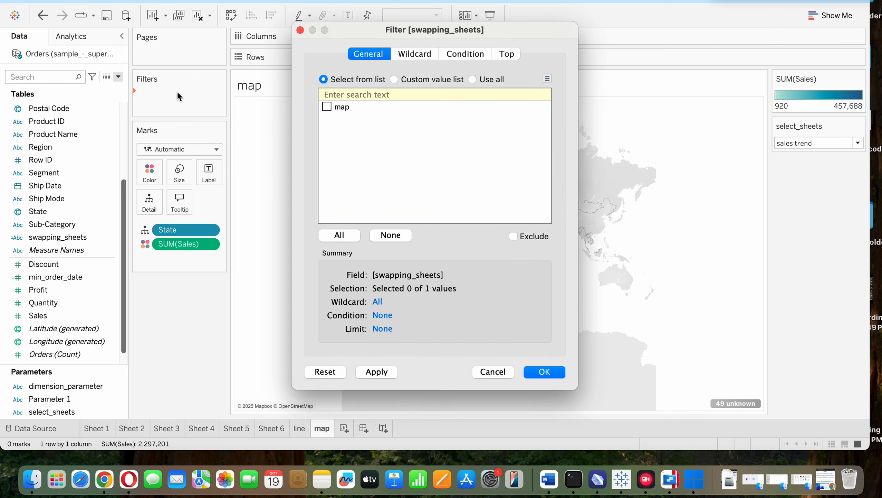
{"action": "left_click", "coordinate": [432, 78]}
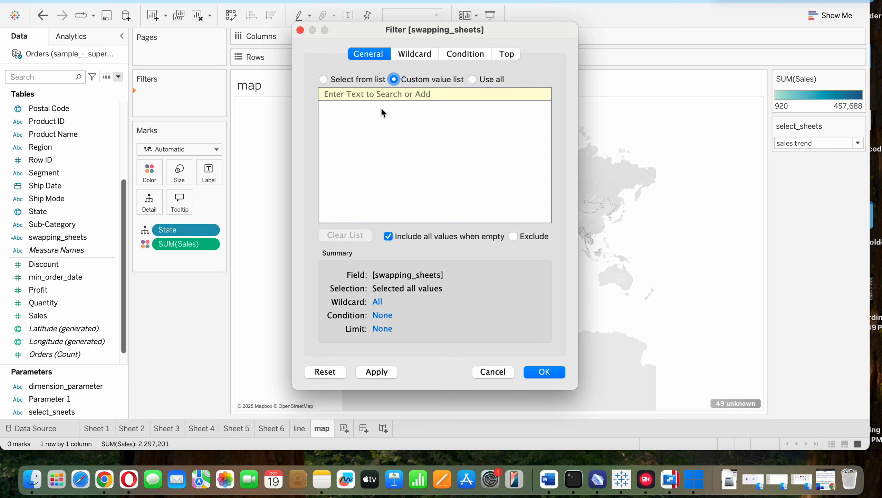
{"action": "left_click", "coordinate": [375, 94]}
{"action": "type", "text": "map"}
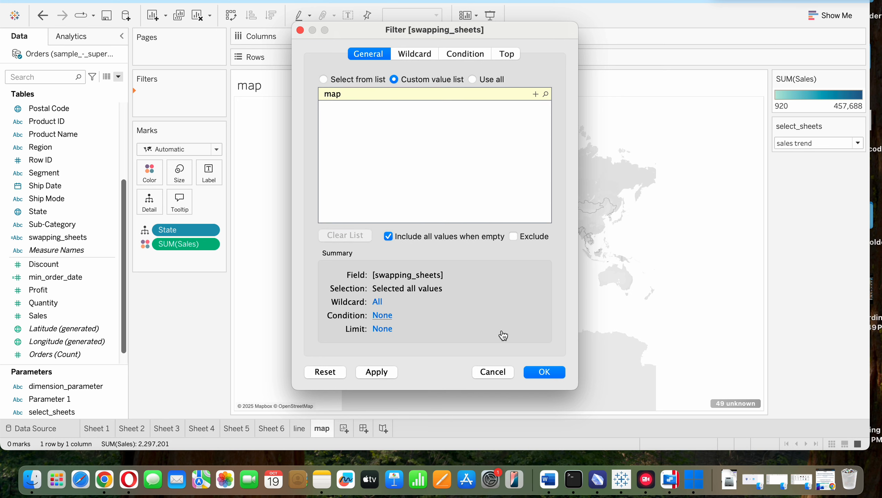
{"action": "left_click", "coordinate": [556, 373]}
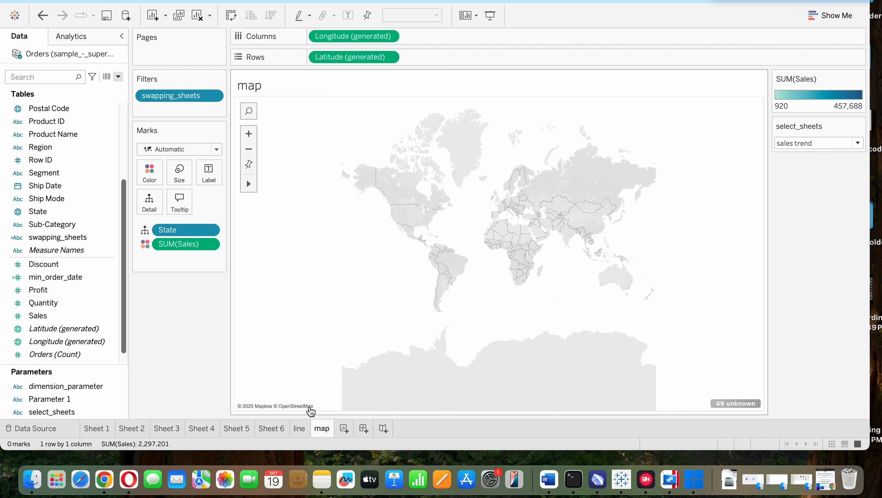
Filter the line sheet by swapping_sheets, using a custom value list with "line" entered.
{"action": "left_click", "coordinate": [297, 426]}
{"action": "left_click", "coordinate": [85, 277]}
{"action": "left_click", "coordinate": [76, 245]}
{"action": "left_click_drag", "start_coordinate": [75, 239], "coordinate": [207, 99]}
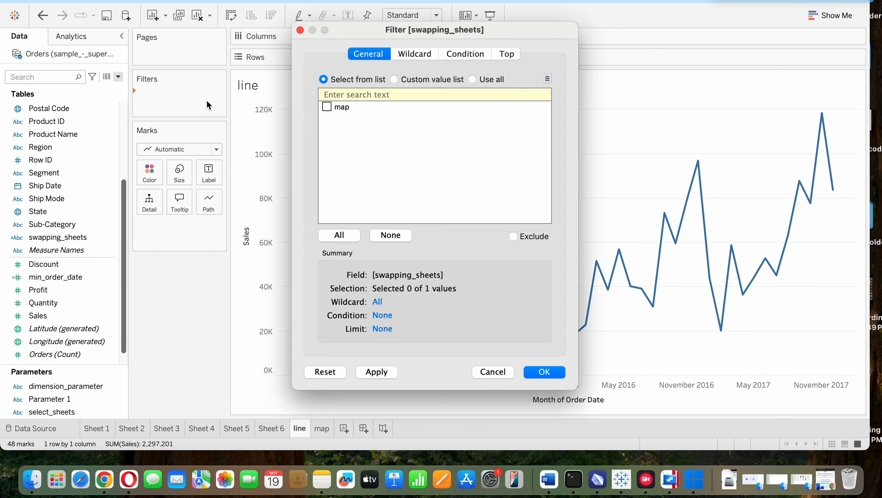
{"action": "left_click", "coordinate": [420, 79]}
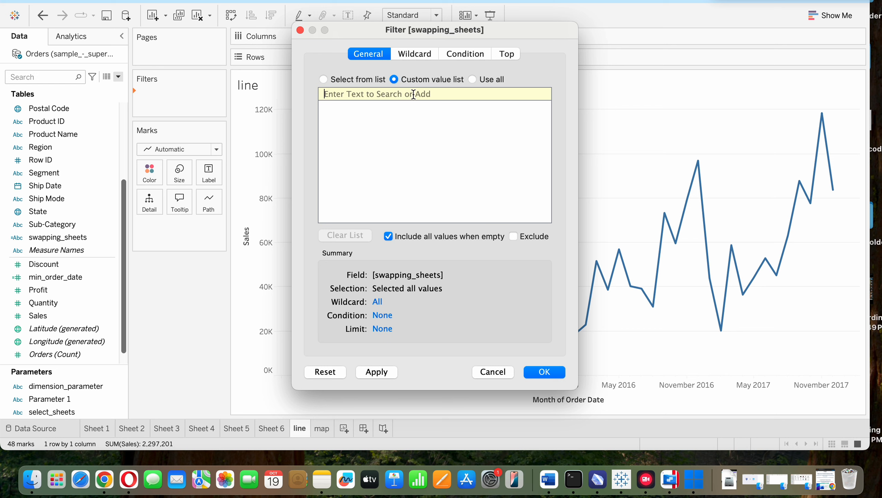
{"action": "type", "text": "list"}
{"action": "key", "text": "BackSpace"}
{"action": "key", "text": "BackSpace"}
{"action": "key", "text": "BackSpace"}
{"action": "key", "text": "BackSpace"}
{"action": "type", "text": "line"}
{"action": "left_click", "coordinate": [534, 371]}
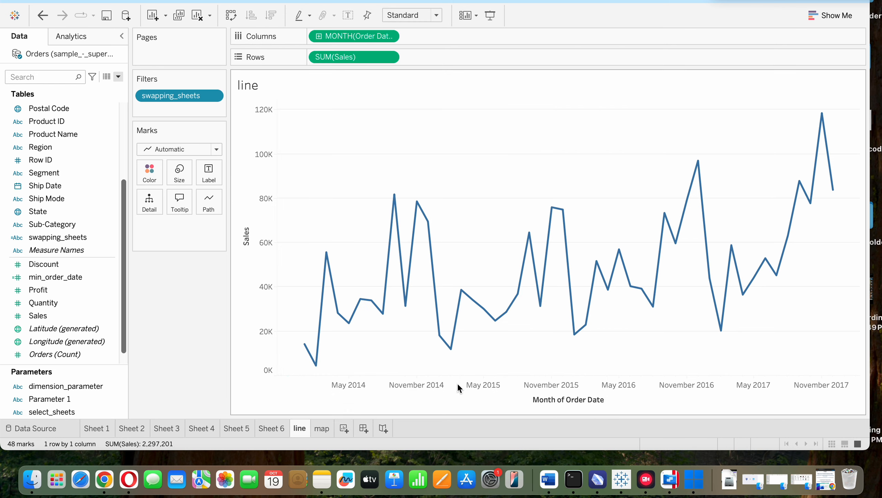
Test the sheet swap by setting select_sheets to "State wise sales" and back to "sales trend", checking the line and map sheets each time.
{"action": "left_click", "coordinate": [324, 426]}
{"action": "left_click", "coordinate": [824, 143]}
{"action": "left_click", "coordinate": [825, 151]}
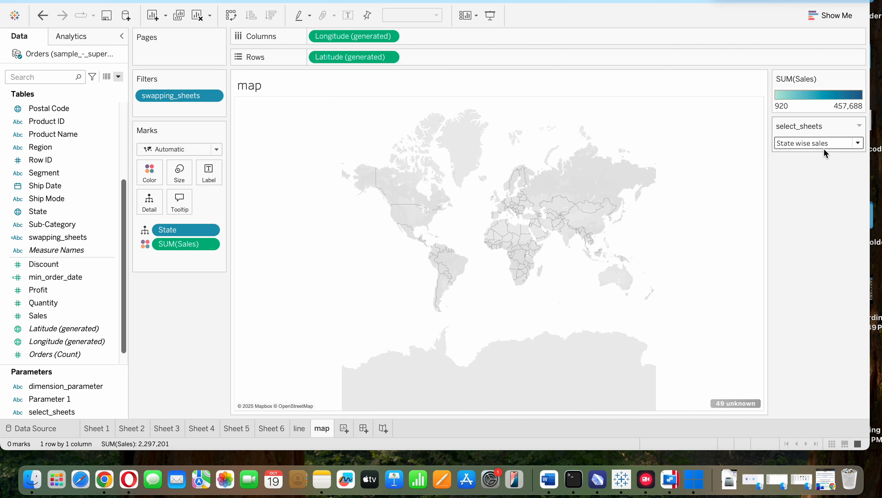
{"action": "left_click", "coordinate": [300, 428]}
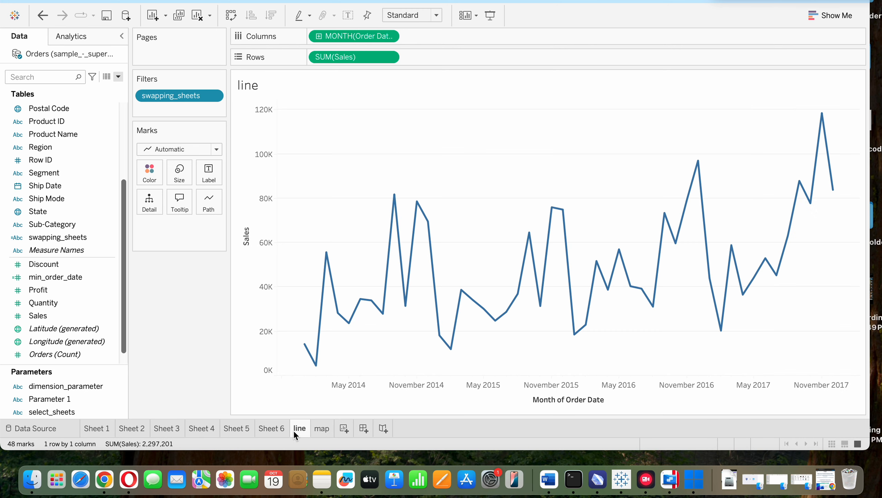
{"action": "left_click", "coordinate": [321, 428]}
{"action": "left_click", "coordinate": [824, 143]}
{"action": "left_click", "coordinate": [815, 166]}
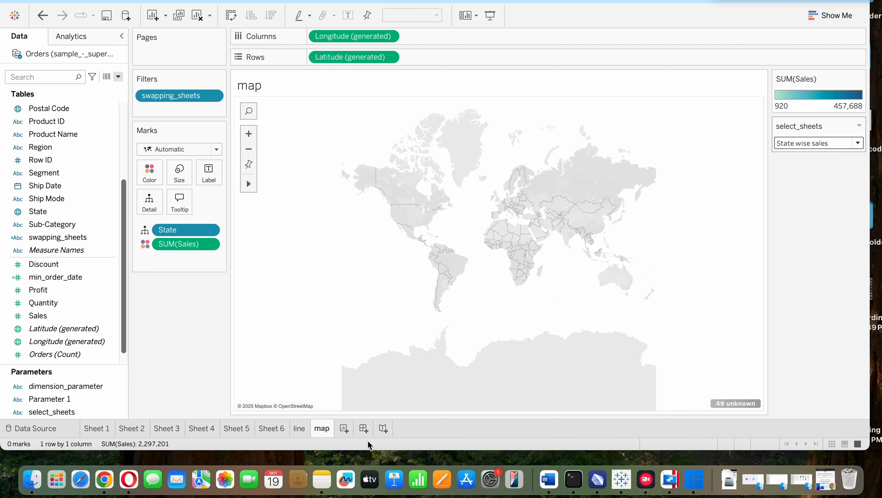
{"action": "left_click", "coordinate": [300, 427]}
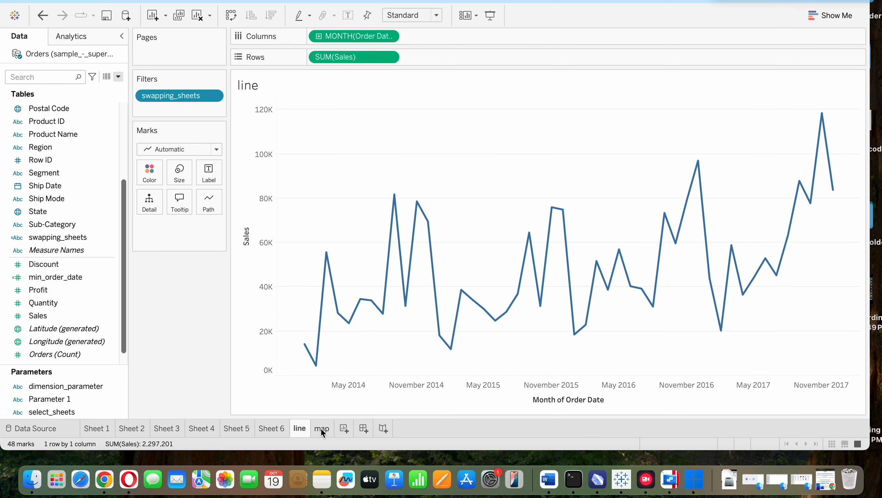
{"action": "left_click", "coordinate": [322, 430]}
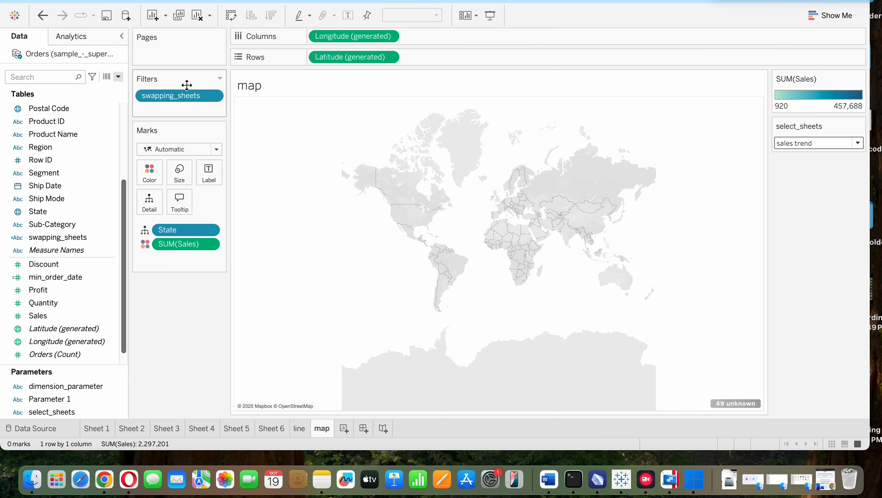
Change the map sheet's swapping_sheets filter to select the value "map" from the list.
{"action": "left_click", "coordinate": [212, 97]}
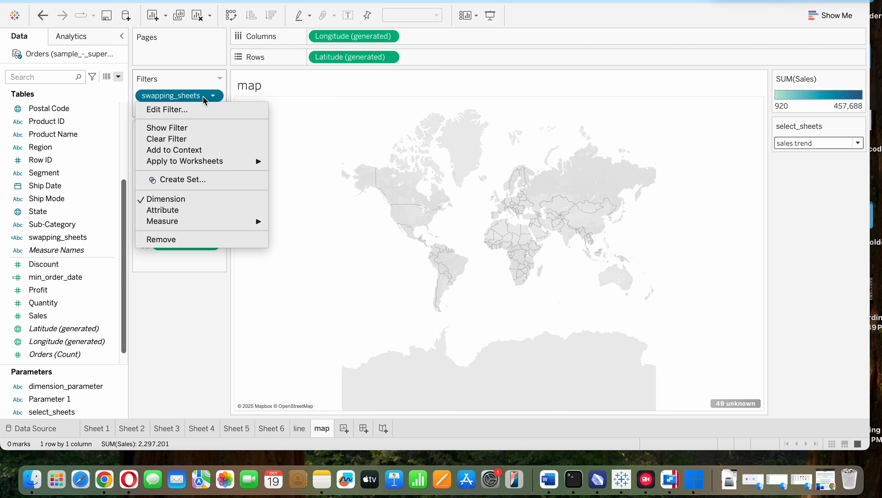
{"action": "left_click", "coordinate": [204, 110]}
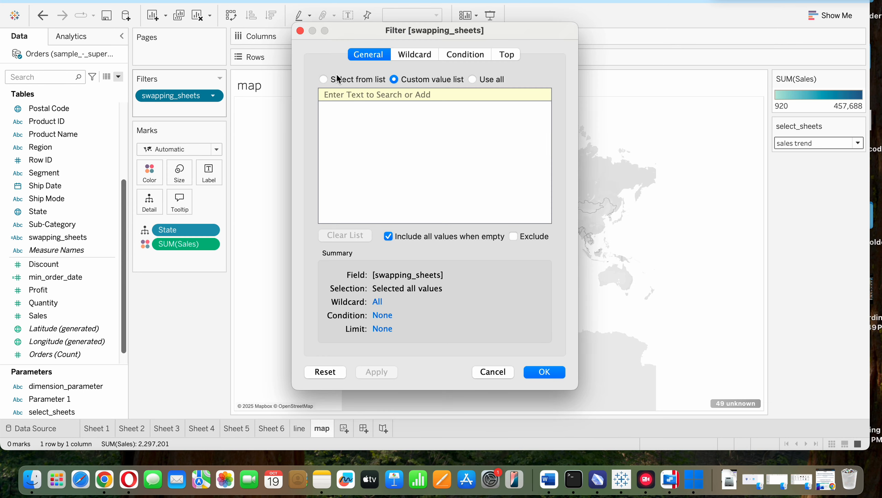
{"action": "left_click", "coordinate": [336, 80]}
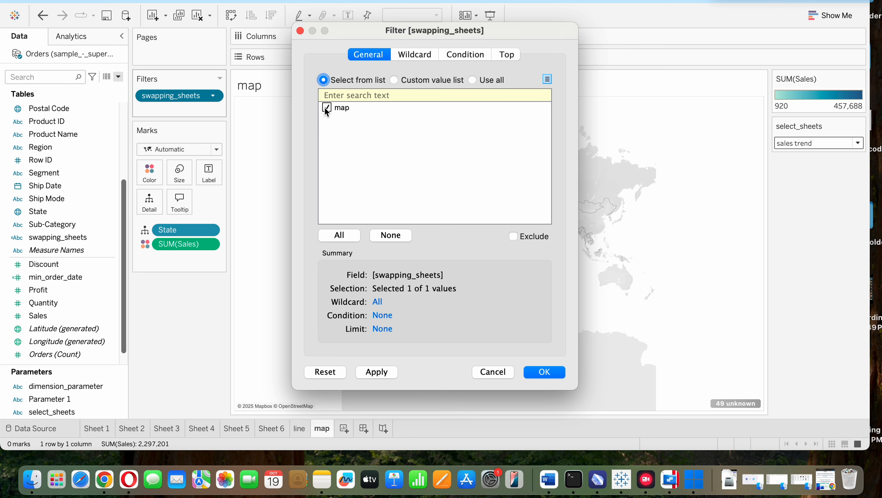
{"action": "left_click", "coordinate": [545, 371]}
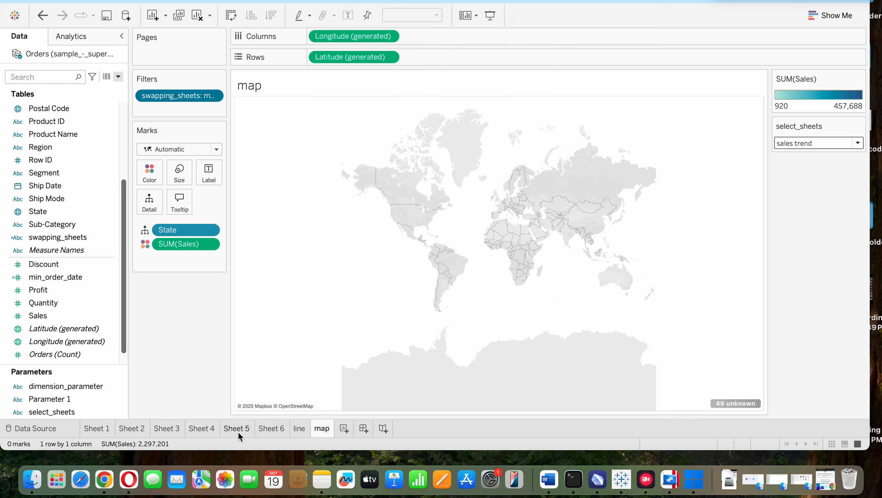
Switch the line sheet's swapping_sheets filter to selecting from the list and toggle its "map" value.
{"action": "left_click", "coordinate": [300, 428]}
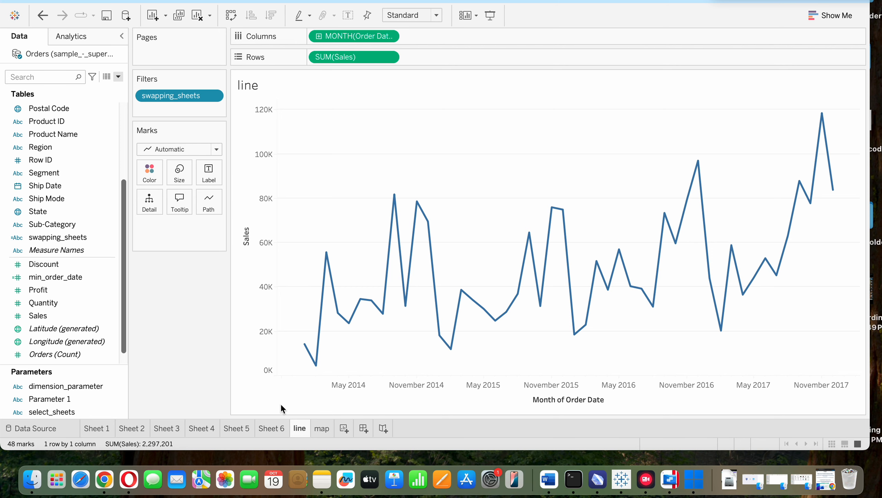
{"action": "left_click", "coordinate": [211, 95]}
{"action": "left_click", "coordinate": [208, 109]}
{"action": "left_click", "coordinate": [324, 80]}
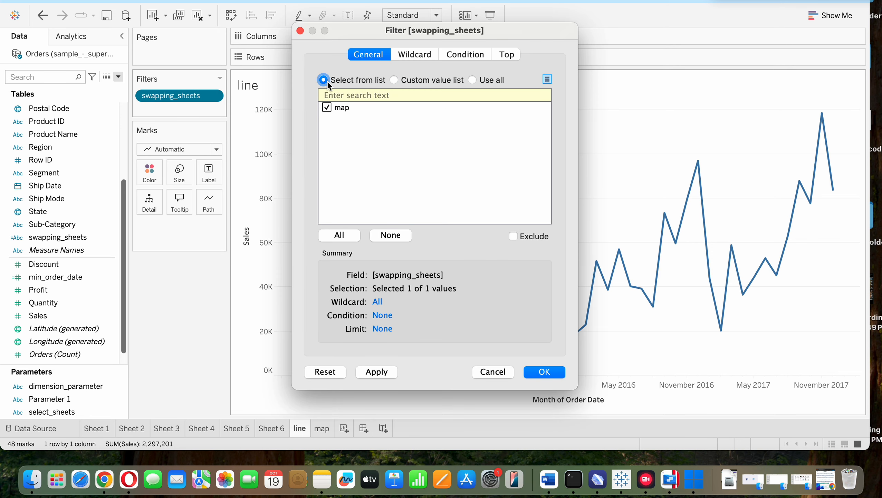
{"action": "left_click", "coordinate": [327, 108]}
{"action": "left_click", "coordinate": [534, 373]}
Switch the map sheet's swapping_sheets filter to a custom value list and enter "map".
{"action": "left_click", "coordinate": [318, 427]}
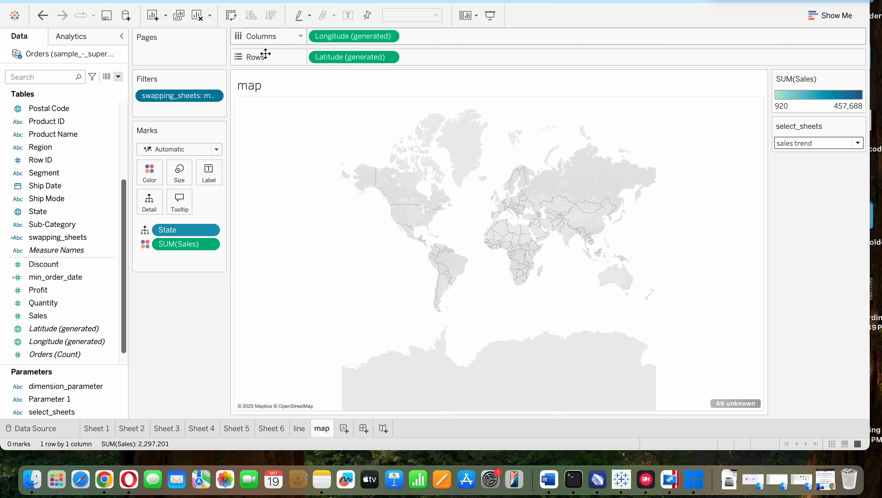
{"action": "left_click", "coordinate": [212, 99]}
{"action": "left_click", "coordinate": [223, 109]}
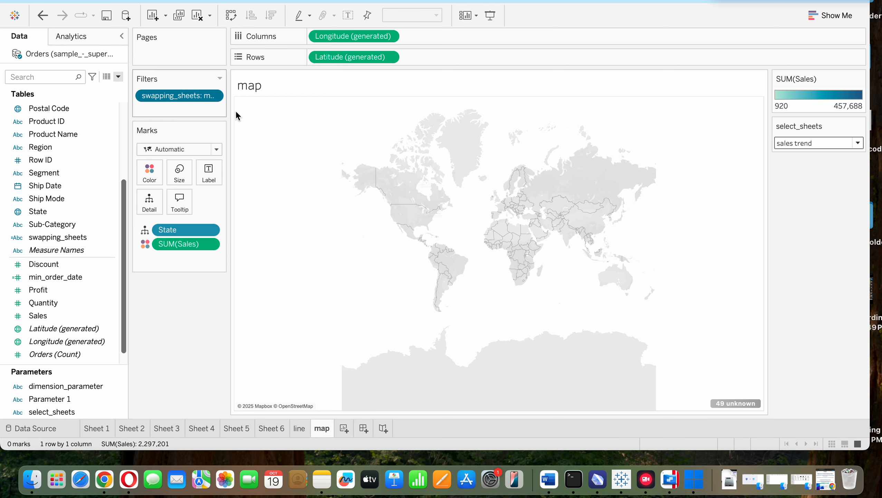
{"action": "left_click", "coordinate": [408, 80]}
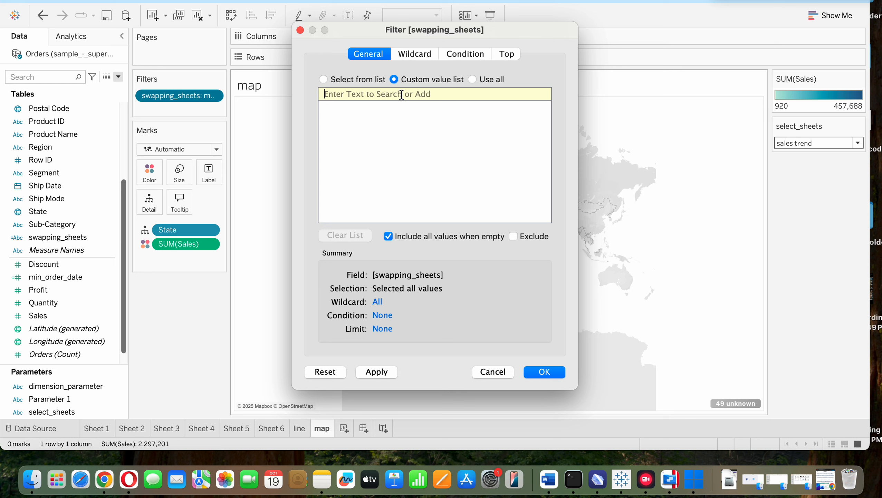
{"action": "type", "text": "map"}
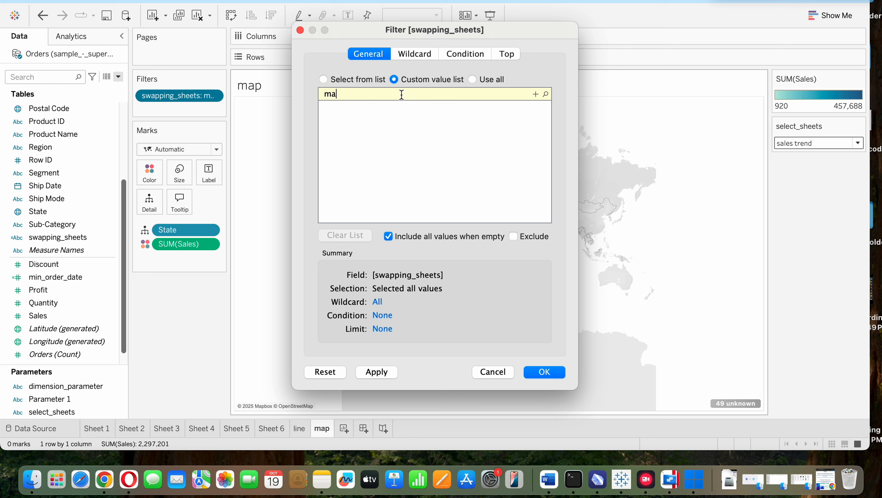
{"action": "left_click", "coordinate": [533, 372]}
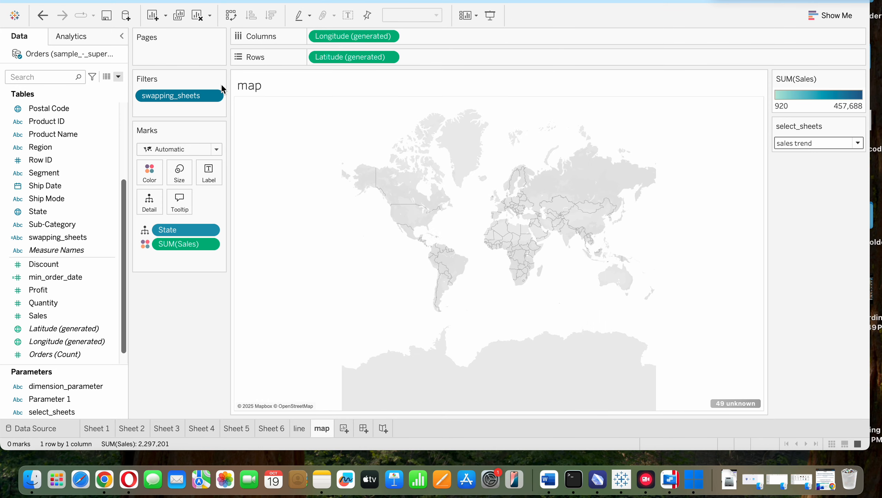
Add "map" as a custom value in the map sheet's swapping_sheets filter and apply it.
{"action": "left_click", "coordinate": [213, 96]}
{"action": "left_click", "coordinate": [218, 111]}
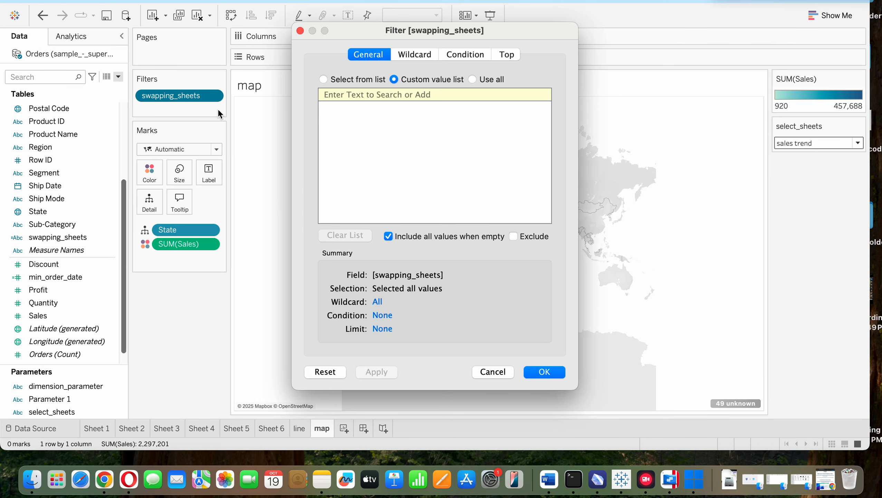
{"action": "type", "text": "map"}
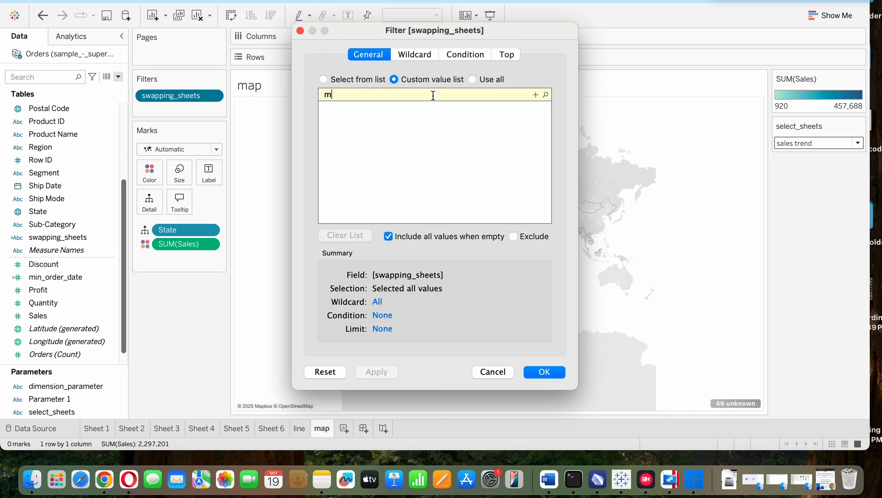
{"action": "left_click", "coordinate": [536, 95]}
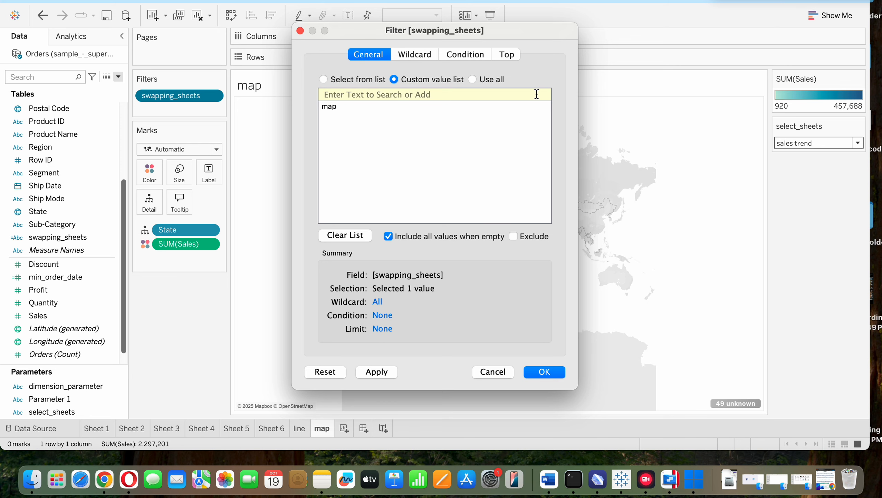
{"action": "left_click", "coordinate": [539, 374]}
Switch the line sheet's swapping_sheets filter to a custom value list and add the value "line".
{"action": "left_click", "coordinate": [300, 429]}
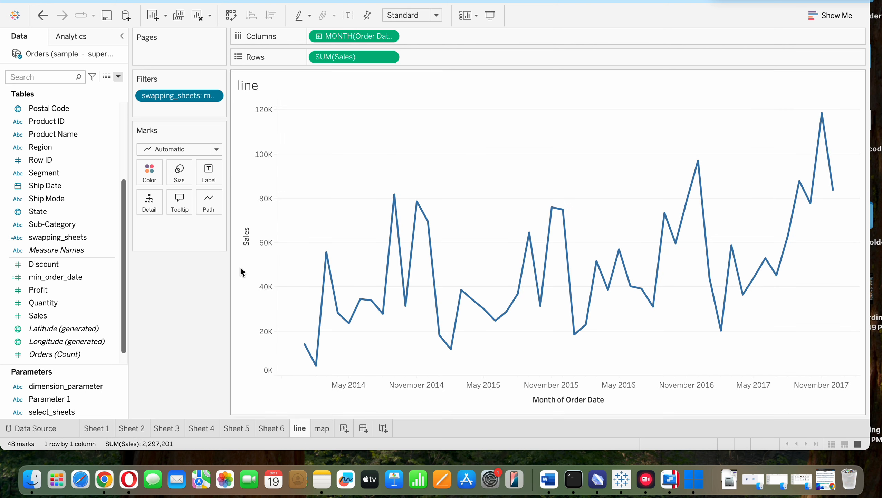
{"action": "left_click", "coordinate": [214, 96]}
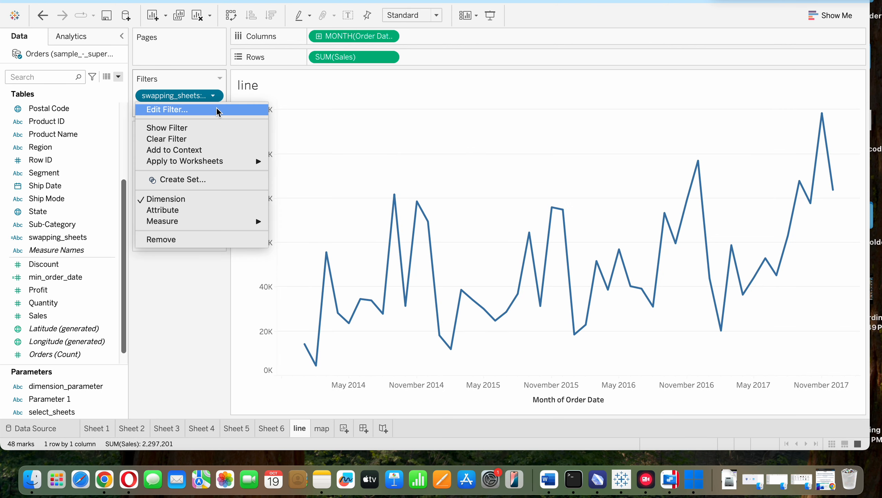
{"action": "left_click", "coordinate": [217, 109]}
{"action": "left_click", "coordinate": [327, 107]}
{"action": "left_click", "coordinate": [395, 80]}
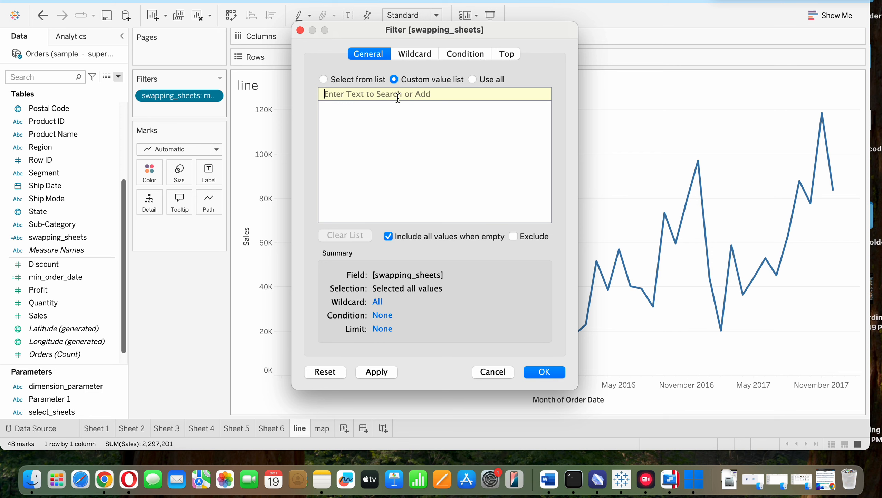
{"action": "left_click", "coordinate": [398, 95]}
{"action": "type", "text": "line"}
{"action": "left_click", "coordinate": [534, 97]}
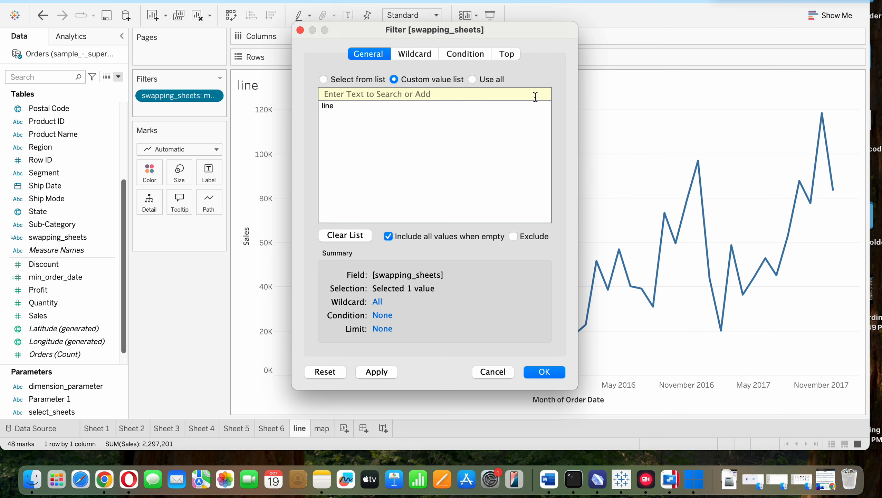
{"action": "left_click", "coordinate": [550, 371]}
Set select_sheets to "State wise sales" on the map sheet and compare how the line and map sheets respond.
{"action": "left_click", "coordinate": [320, 428]}
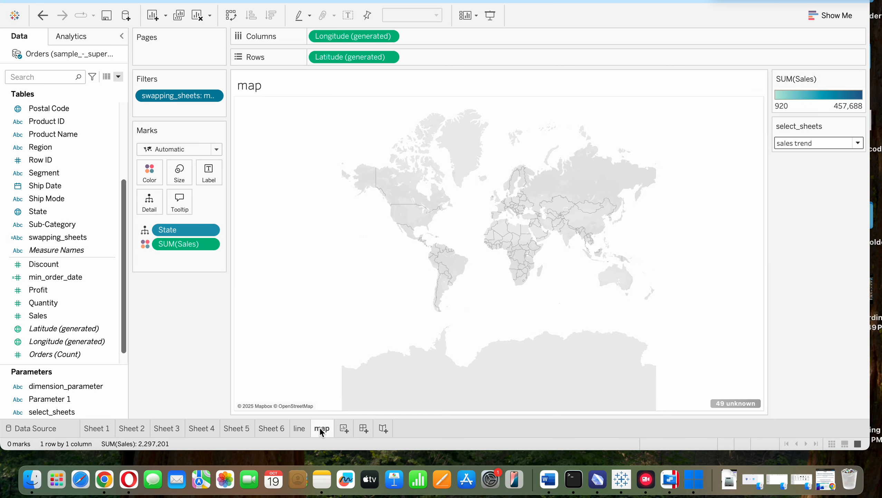
{"action": "left_click", "coordinate": [831, 145]}
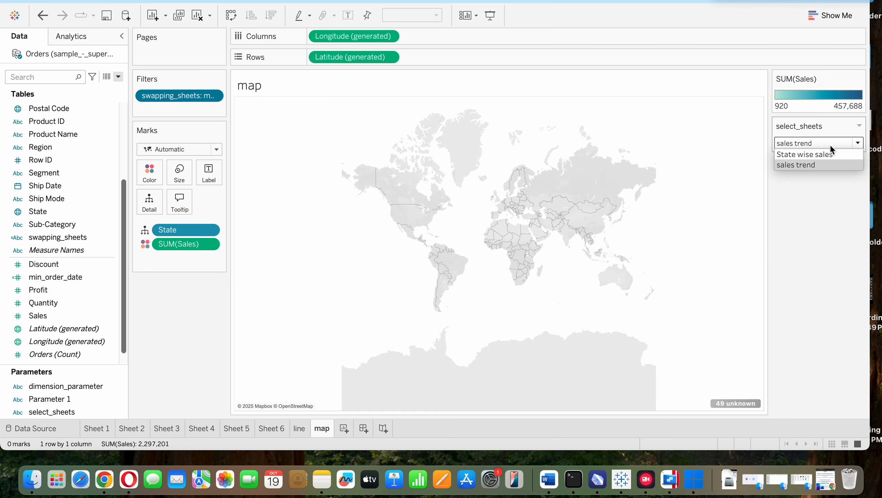
{"action": "left_click", "coordinate": [834, 156]}
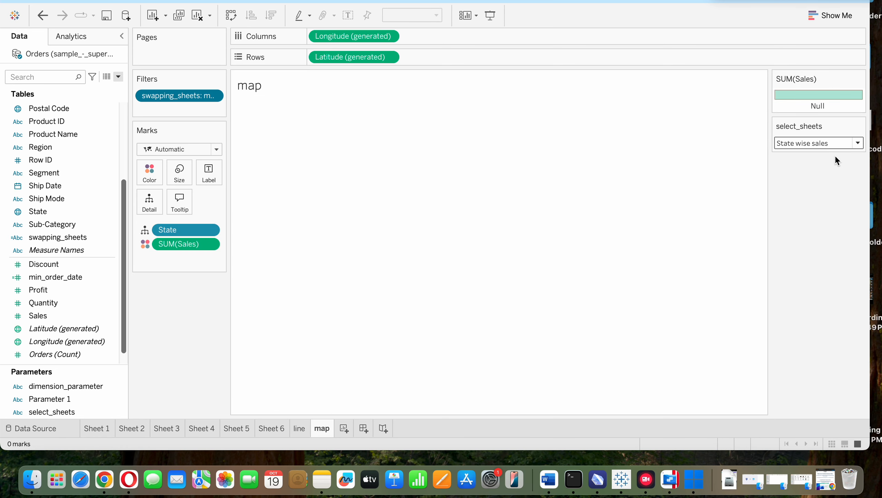
{"action": "left_click", "coordinate": [302, 426]}
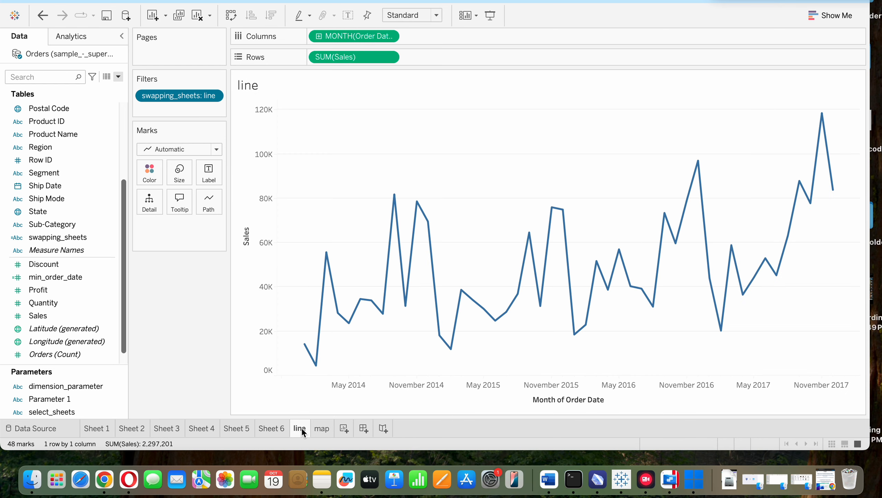
{"action": "left_click", "coordinate": [318, 427]}
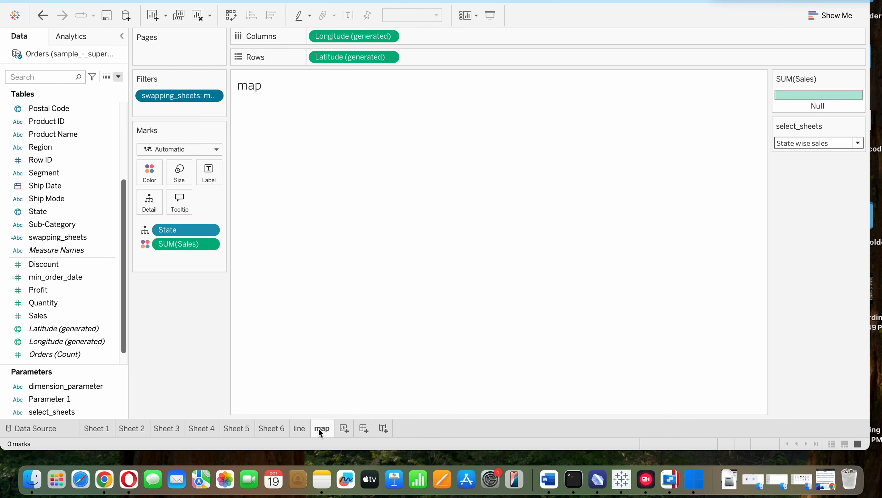
Clear the custom value list of the map sheet's swapping_sheets filter and add "line" instead.
{"action": "left_click", "coordinate": [213, 96]}
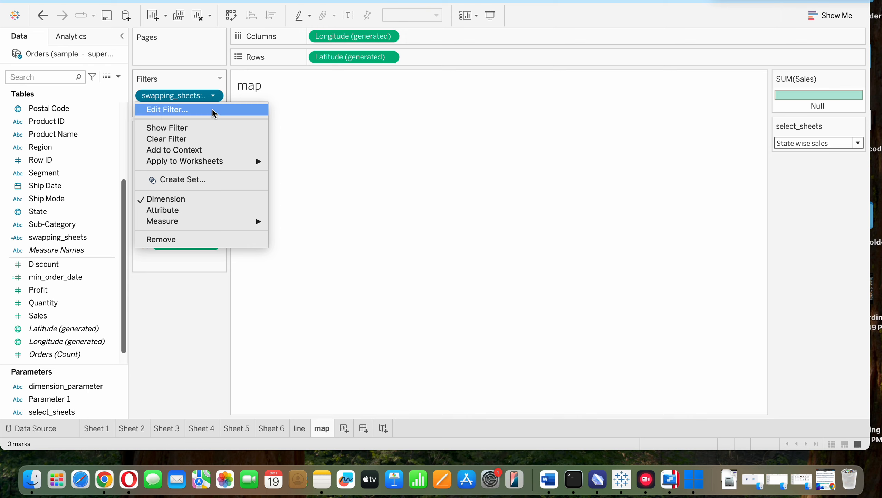
{"action": "left_click", "coordinate": [213, 109]}
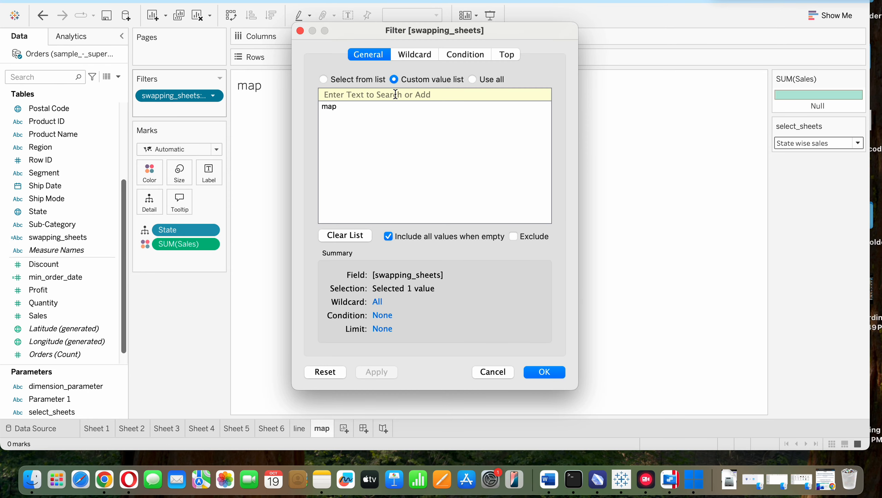
{"action": "left_click", "coordinate": [339, 107]}
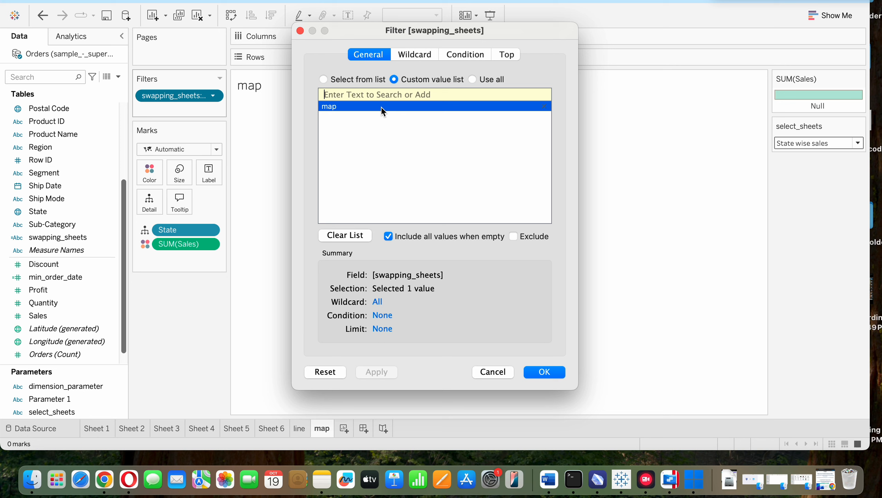
{"action": "left_click", "coordinate": [351, 235]}
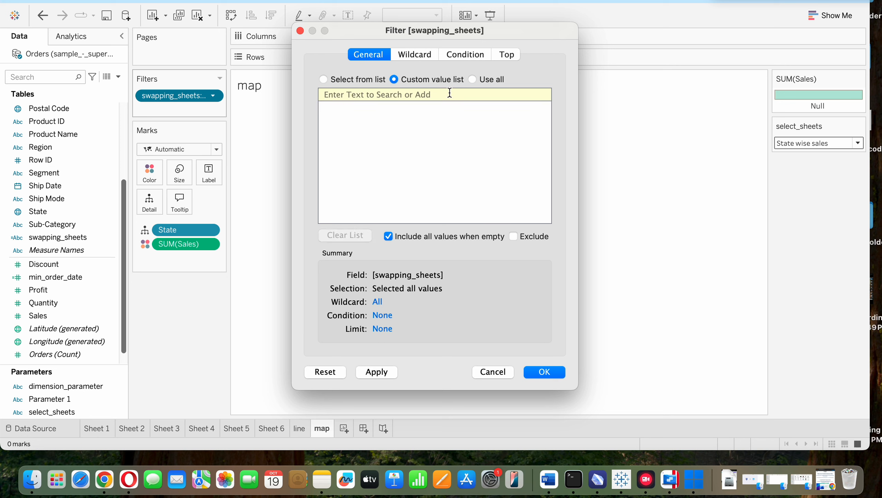
{"action": "type", "text": "line"}
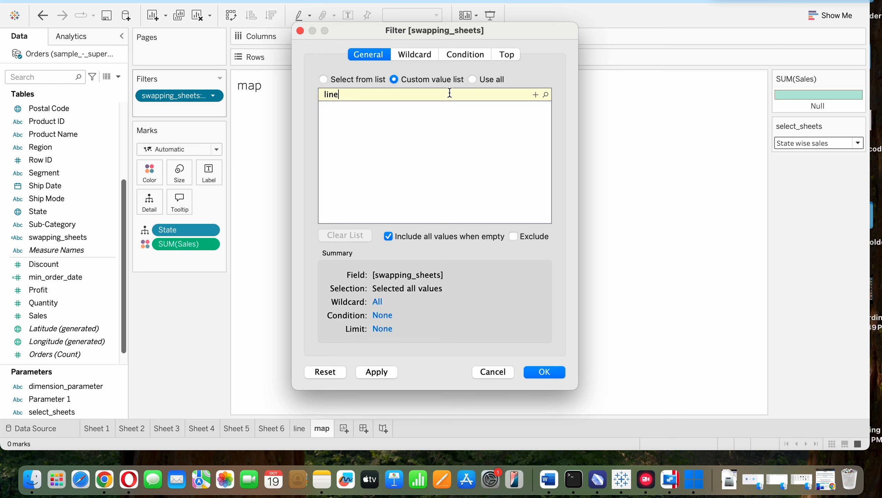
{"action": "left_click", "coordinate": [536, 94]}
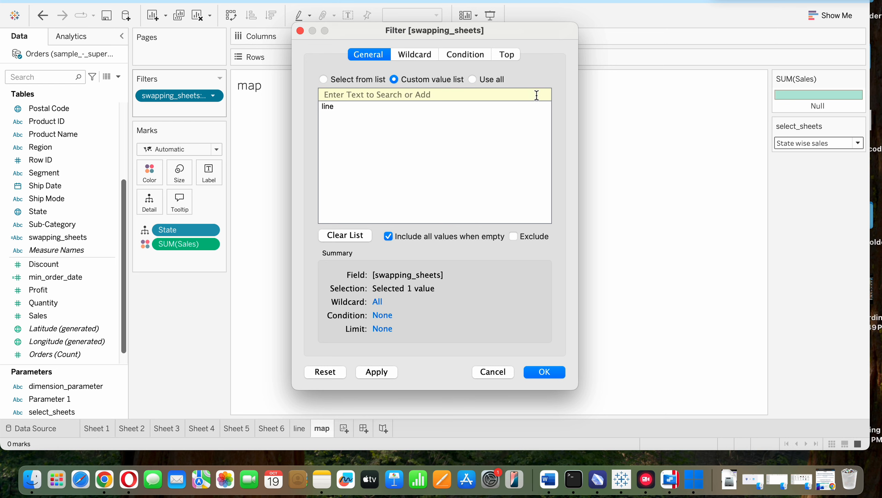
{"action": "left_click", "coordinate": [540, 371]}
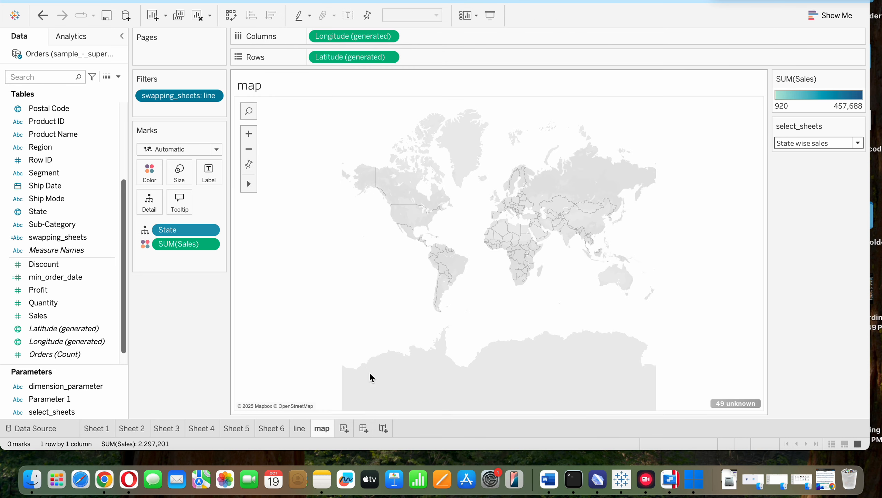
Replace the custom value in the line sheet's swapping_sheets filter with "map".
{"action": "left_click", "coordinate": [299, 428]}
{"action": "left_click", "coordinate": [216, 97]}
{"action": "left_click", "coordinate": [215, 107]}
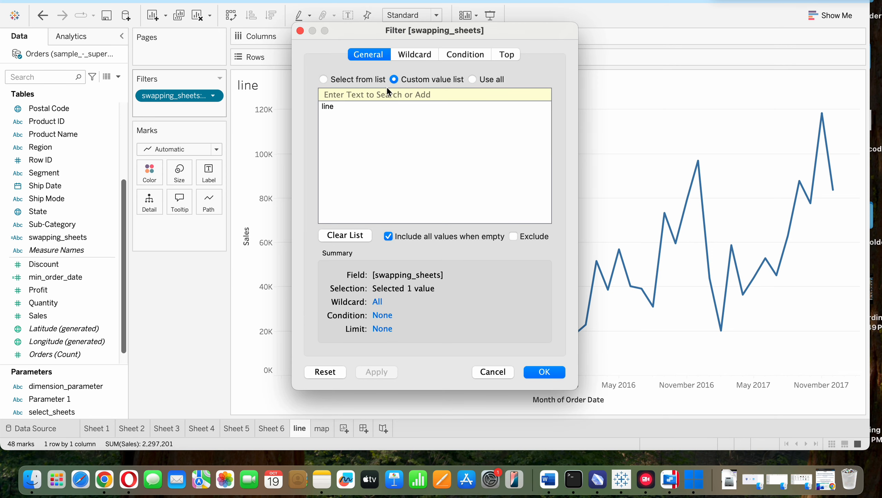
{"action": "left_click", "coordinate": [541, 106]}
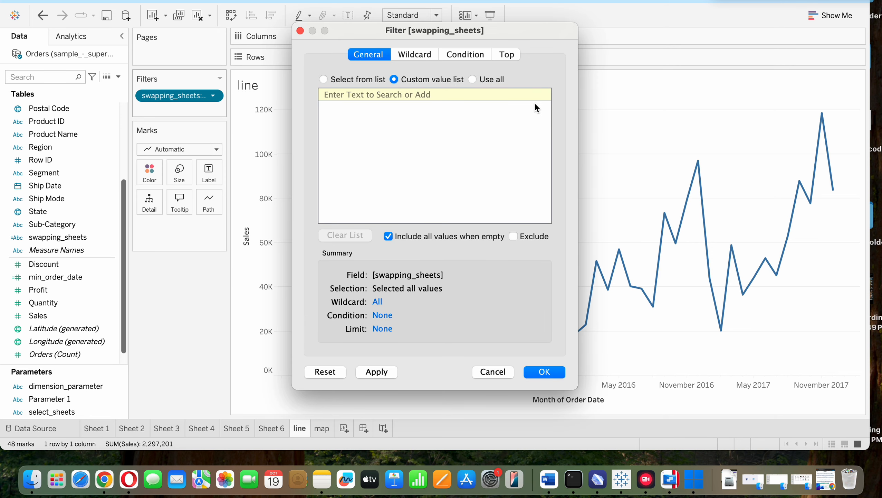
{"action": "type", "text": "map"}
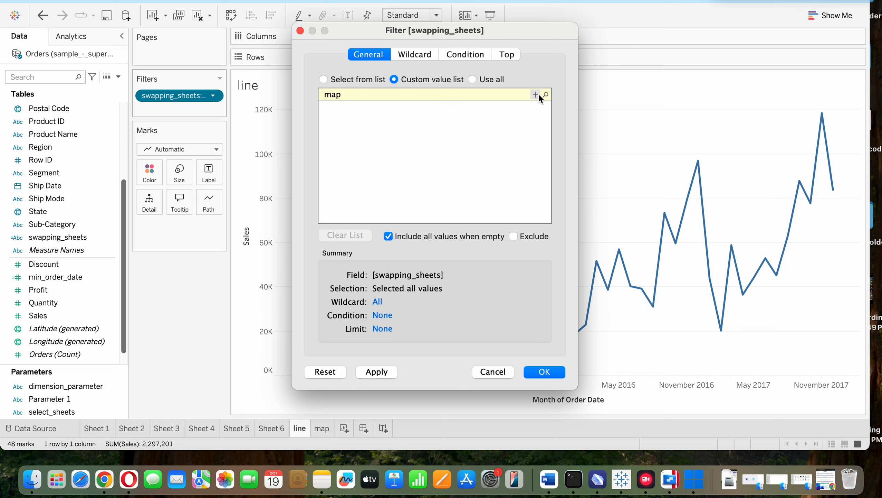
{"action": "left_click", "coordinate": [535, 95]}
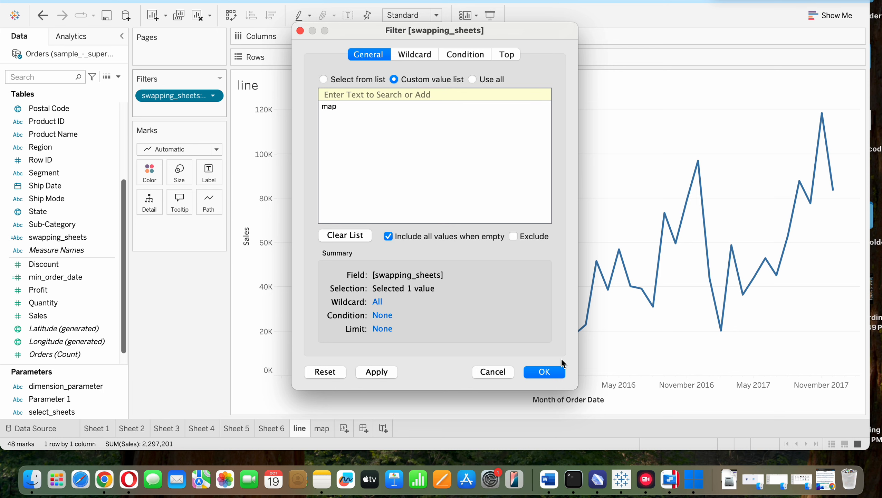
{"action": "left_click", "coordinate": [557, 371]}
Set select_sheets to "sales trend" on the map sheet and check the line sheet.
{"action": "left_click", "coordinate": [322, 429]}
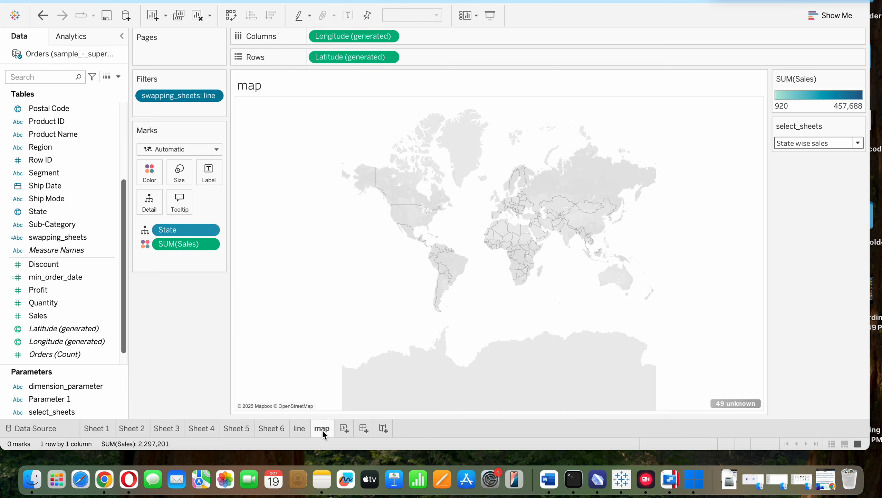
{"action": "left_click", "coordinate": [835, 142]}
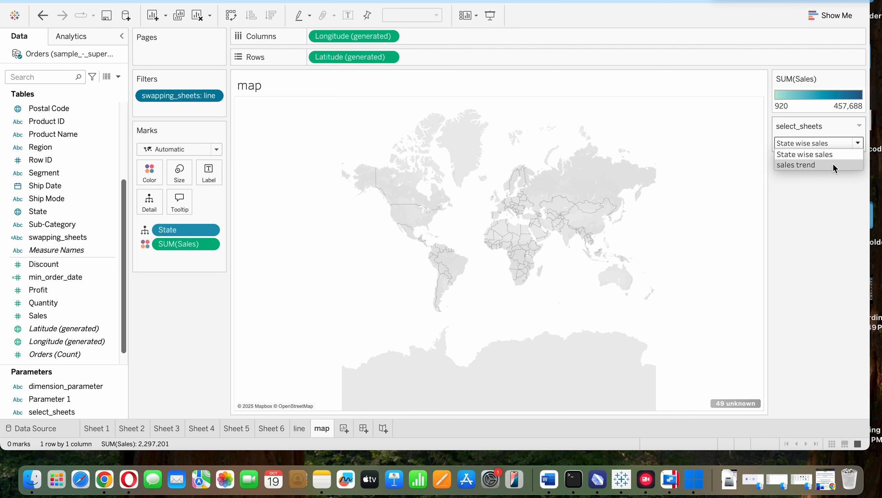
{"action": "left_click", "coordinate": [832, 164]}
{"action": "left_click", "coordinate": [298, 427]}
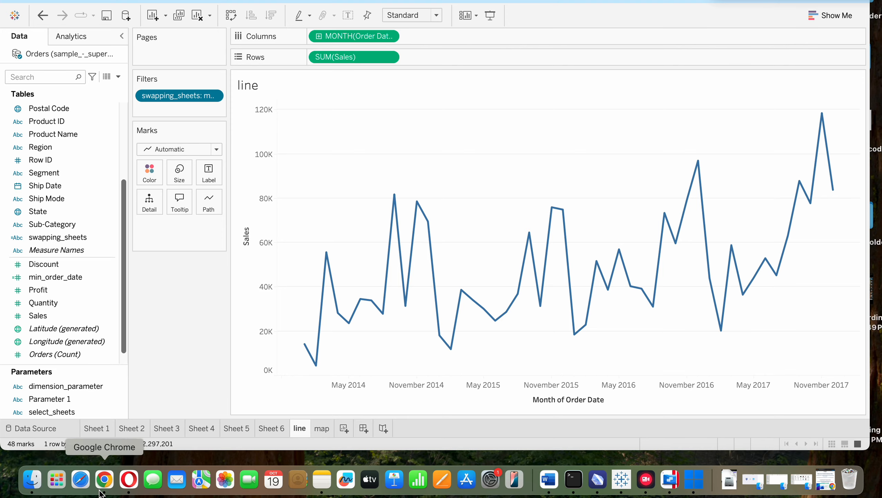
Switch to the whiteboard in Chrome and rewrite the Step 4 custom values as "map" for Line and "line" for Map.
{"action": "left_click", "coordinate": [104, 480]}
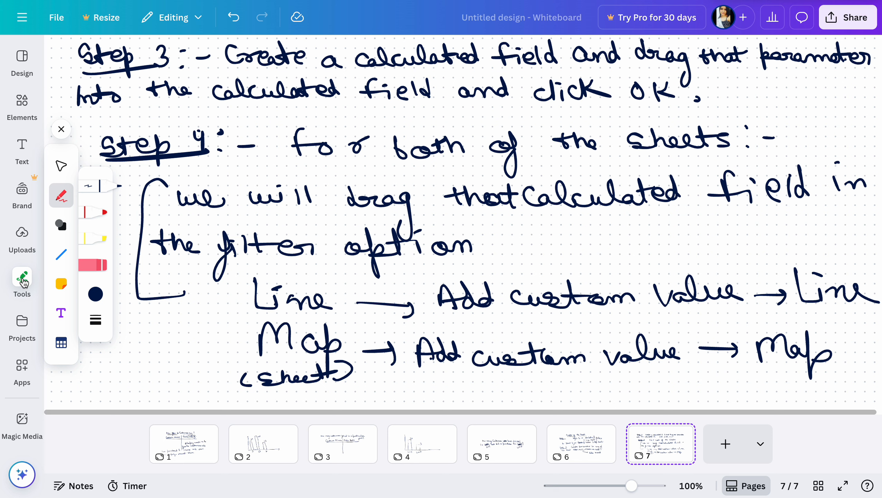
{"action": "left_click", "coordinate": [92, 265]}
{"action": "mouse_move", "coordinate": [879, 318]}
{"action": "left_mouse_down"}
{"action": "mouse_move", "coordinate": [852, 302]}
{"action": "mouse_move", "coordinate": [835, 307]}
{"action": "mouse_move", "coordinate": [810, 343]}
{"action": "left_mouse_up"}
{"action": "left_click", "coordinate": [96, 187]}
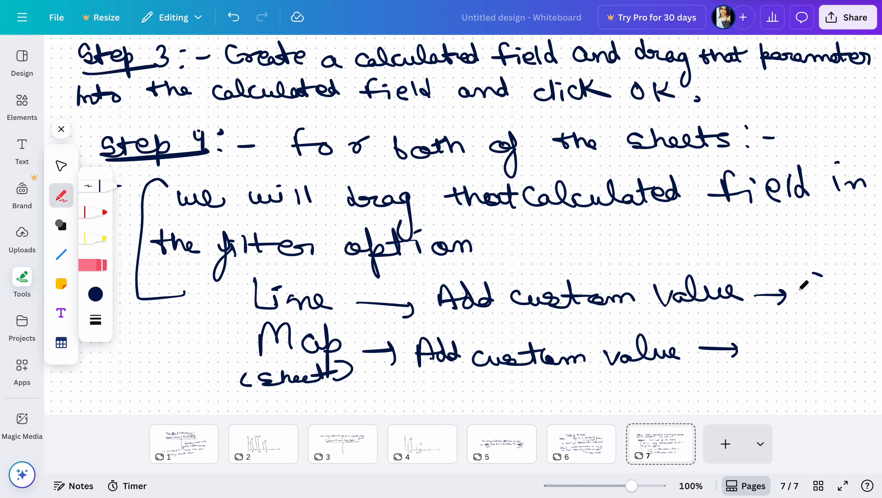
{"action": "mouse_move", "coordinate": [792, 292]}
{"action": "left_mouse_down"}
{"action": "mouse_move", "coordinate": [804, 306]}
{"action": "mouse_move", "coordinate": [835, 300]}
{"action": "mouse_move", "coordinate": [850, 279]}
{"action": "mouse_move", "coordinate": [860, 307]}
{"action": "mouse_move", "coordinate": [850, 332]}
{"action": "left_mouse_up"}
{"action": "mouse_move", "coordinate": [767, 331]}
{"action": "left_mouse_down"}
{"action": "mouse_move", "coordinate": [788, 363]}
{"action": "mouse_move", "coordinate": [805, 344]}
{"action": "mouse_move", "coordinate": [818, 363]}
{"action": "mouse_move", "coordinate": [839, 348]}
{"action": "mouse_move", "coordinate": [846, 364]}
{"action": "left_mouse_up"}
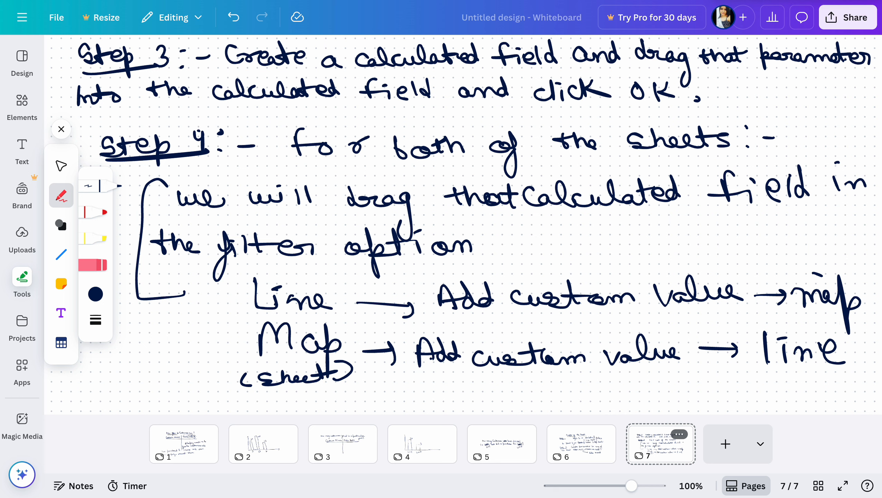
Return to Tableau and place a tiled horizontal container on a new dashboard.
{"action": "mouse_move", "coordinate": [57, 488]}
{"action": "mouse_move", "coordinate": [753, 488]}
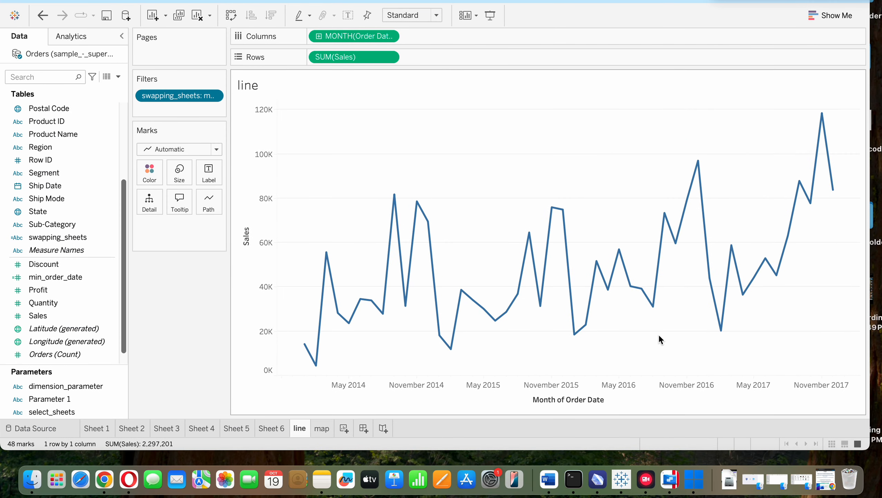
{"action": "left_click", "coordinate": [322, 428]}
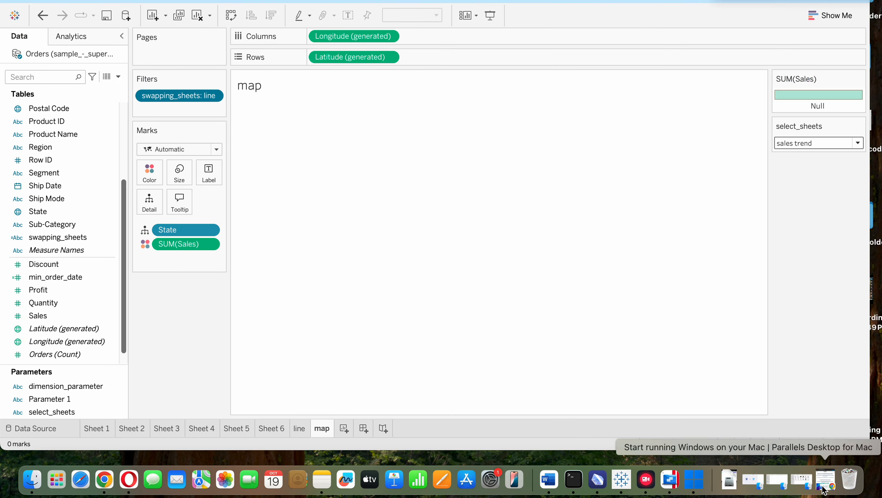
{"action": "left_click", "coordinate": [361, 432]}
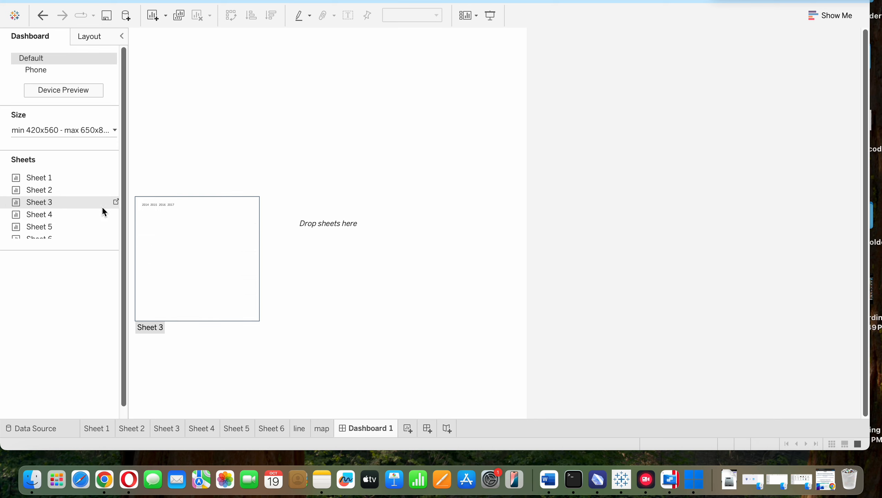
{"action": "left_click_drag", "start_coordinate": [122, 209], "coordinate": [129, 154]}
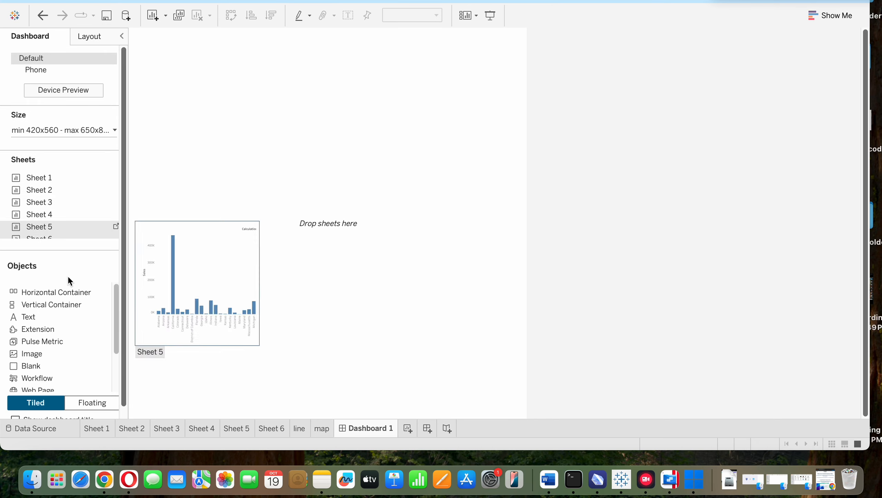
{"action": "left_click_drag", "start_coordinate": [70, 295], "coordinate": [338, 207]}
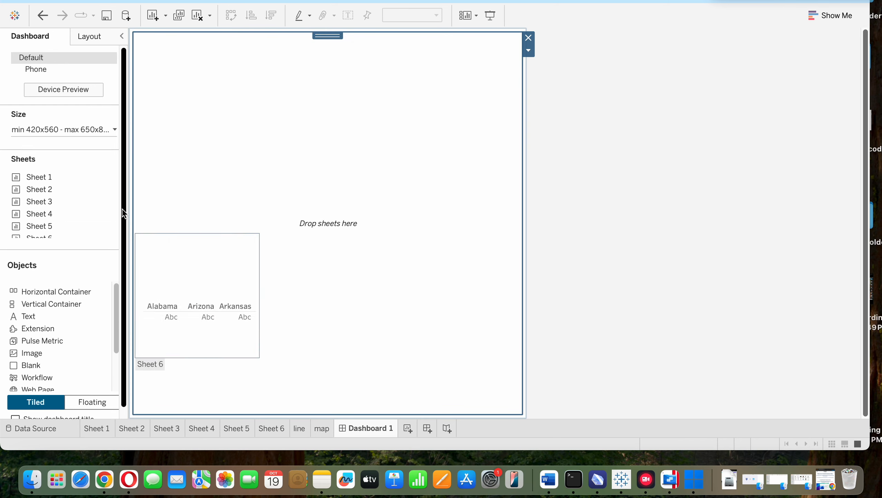
{"action": "scroll", "coordinate": [124, 213], "scroll_direction": "down", "scroll_amount": 1}
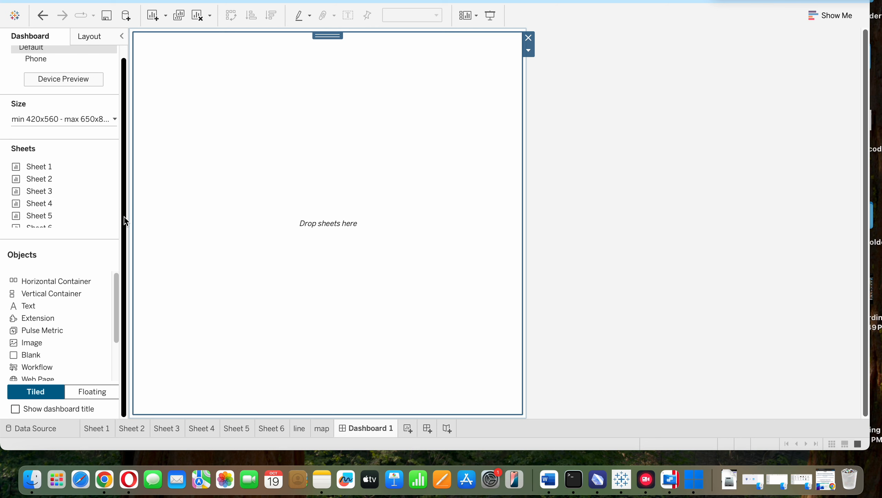
Look through the objects available for the dashboard.
{"action": "left_click", "coordinate": [117, 306]}
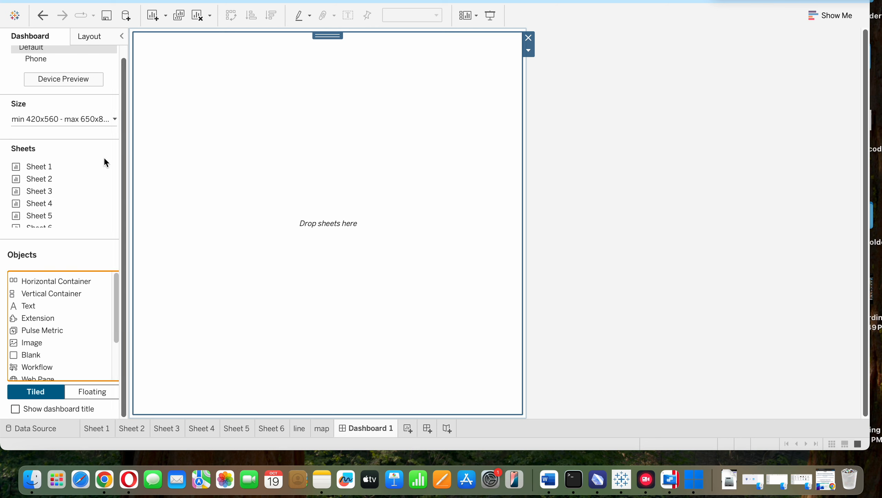
{"action": "key", "text": "Down"}
{"action": "key", "text": "Down"}
{"action": "key", "text": "Down"}
{"action": "key", "text": "Down"}
{"action": "key", "text": "Down"}
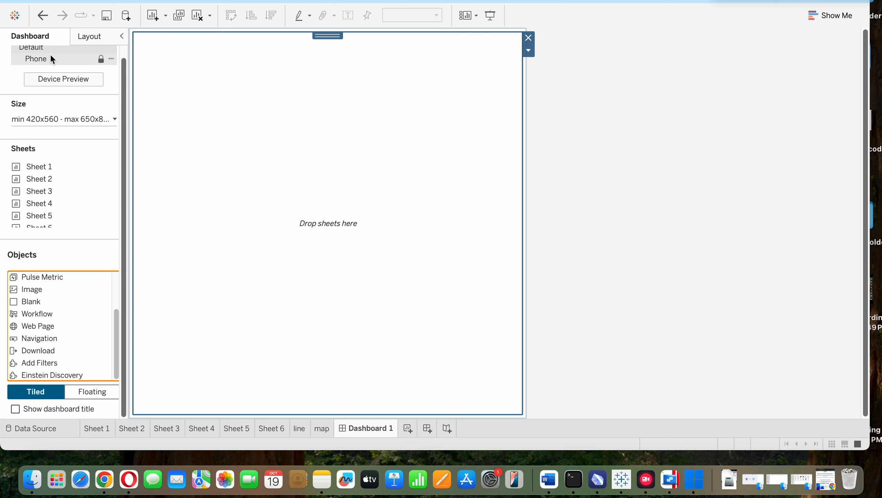
{"action": "left_click", "coordinate": [96, 39]}
{"action": "left_click", "coordinate": [51, 41]}
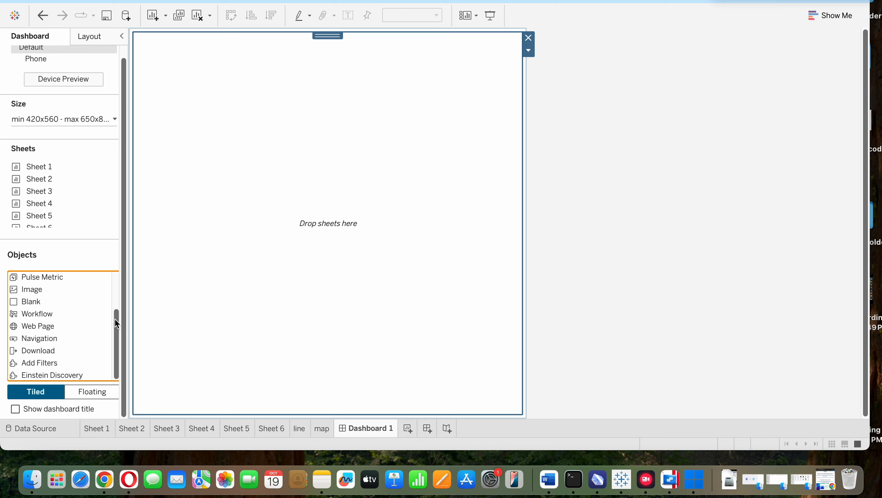
{"action": "scroll", "coordinate": [116, 324], "scroll_direction": "up", "scroll_amount": 3}
{"action": "left_click_drag", "start_coordinate": [124, 252], "coordinate": [123, 228]}
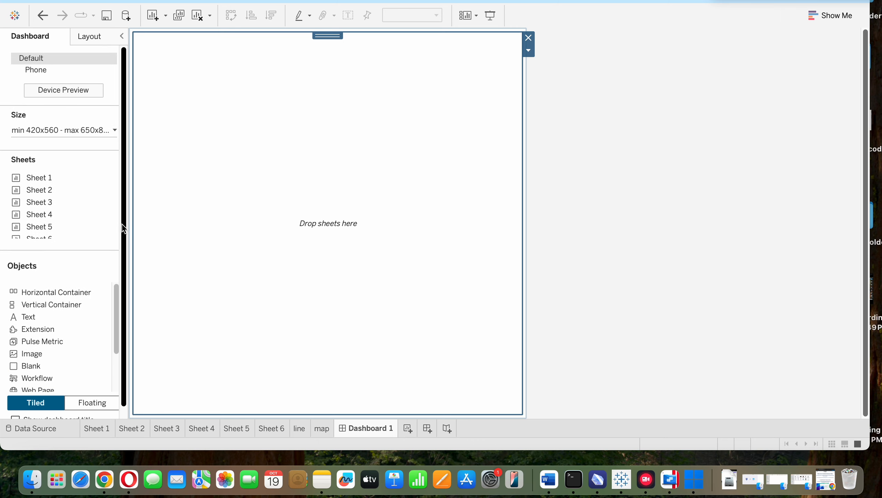
Add the line sheet to the dashboard container and place the map sheet directly below it.
{"action": "left_click", "coordinate": [88, 208]}
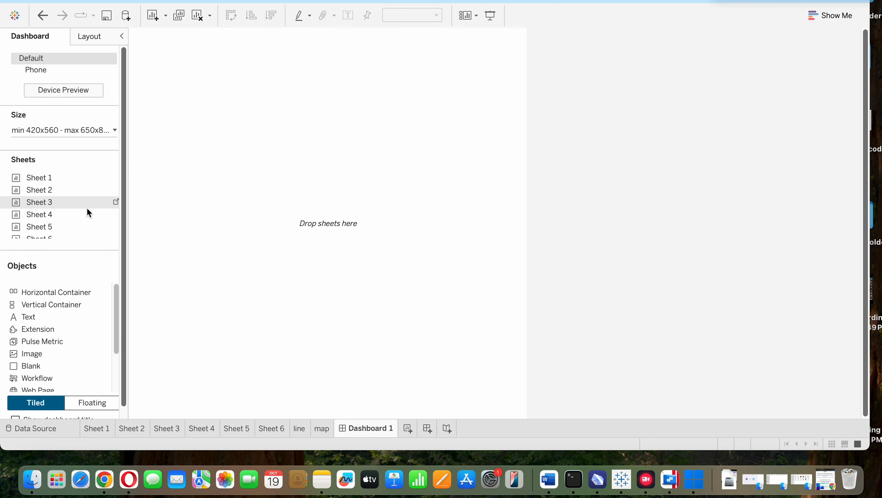
{"action": "scroll", "coordinate": [87, 208], "scroll_direction": "down", "scroll_amount": 4}
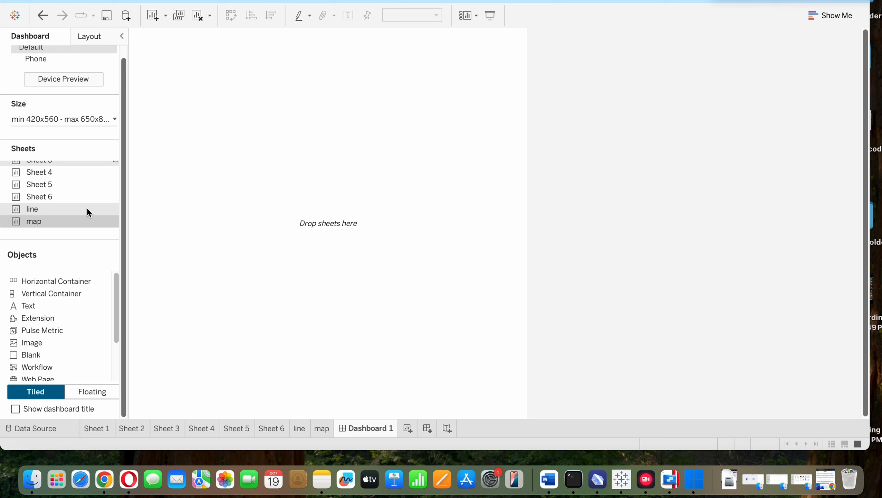
{"action": "double_click", "coordinate": [87, 208]}
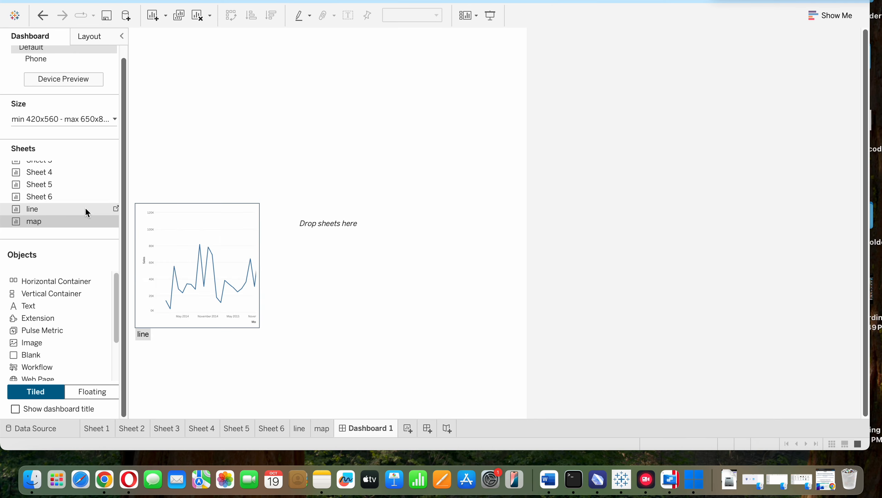
{"action": "left_click_drag", "start_coordinate": [85, 212], "coordinate": [291, 170]}
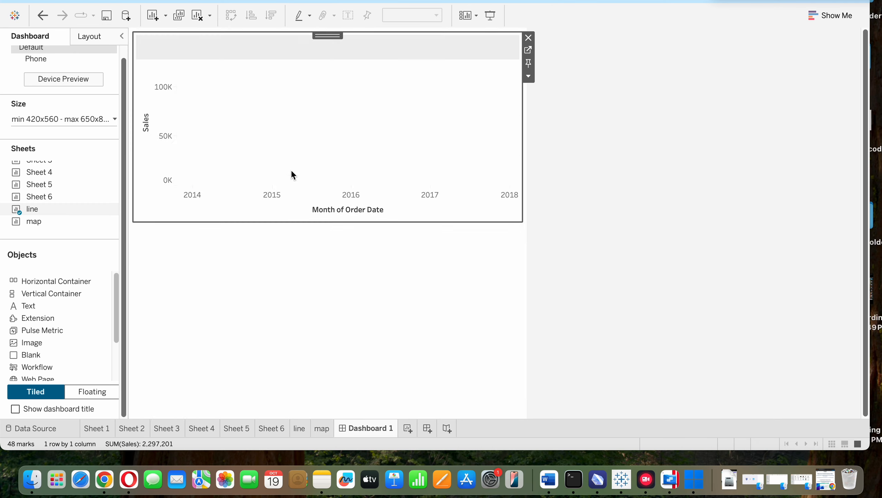
{"action": "mouse_move", "coordinate": [56, 224]}
{"action": "left_click_drag", "start_coordinate": [55, 223], "coordinate": [261, 322]}
{"action": "left_click_drag", "start_coordinate": [268, 371], "coordinate": [268, 371]}
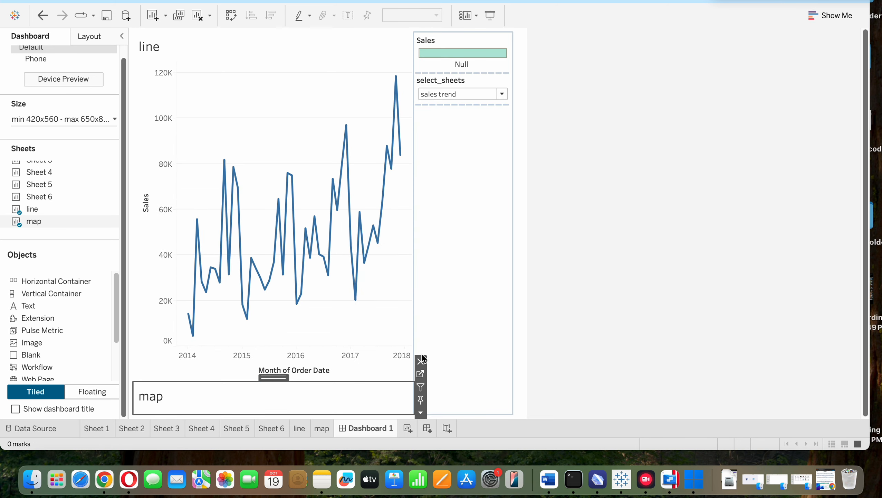
Test the sheet swap by setting select_sheets to "State wise sales" and back to "sales trend".
{"action": "left_click", "coordinate": [508, 97]}
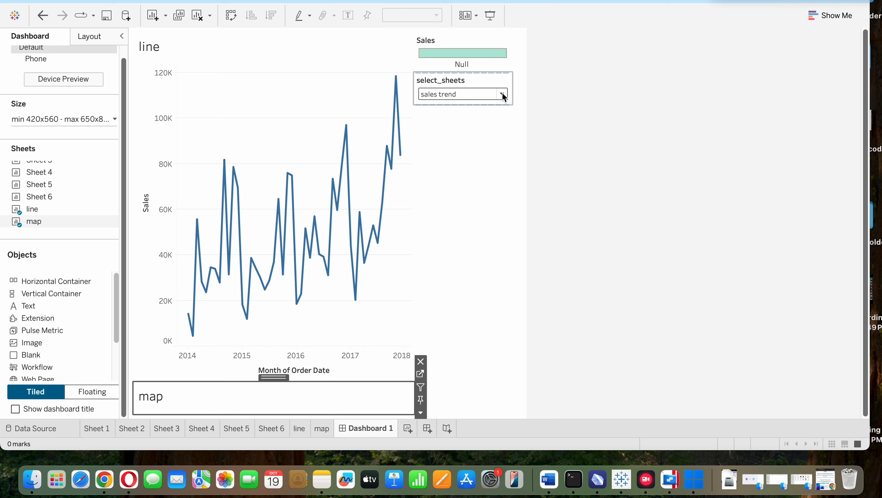
{"action": "left_click", "coordinate": [502, 93]}
{"action": "left_click", "coordinate": [495, 105]}
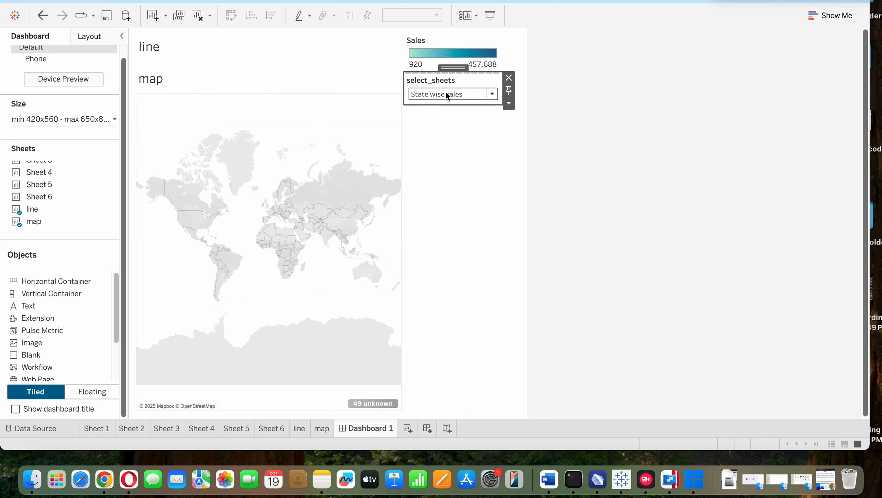
{"action": "left_click", "coordinate": [492, 94]}
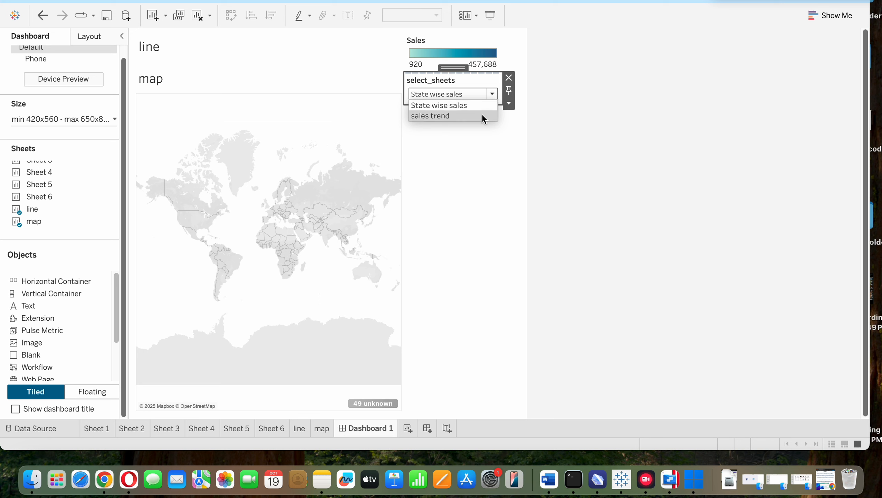
{"action": "left_click", "coordinate": [482, 116]}
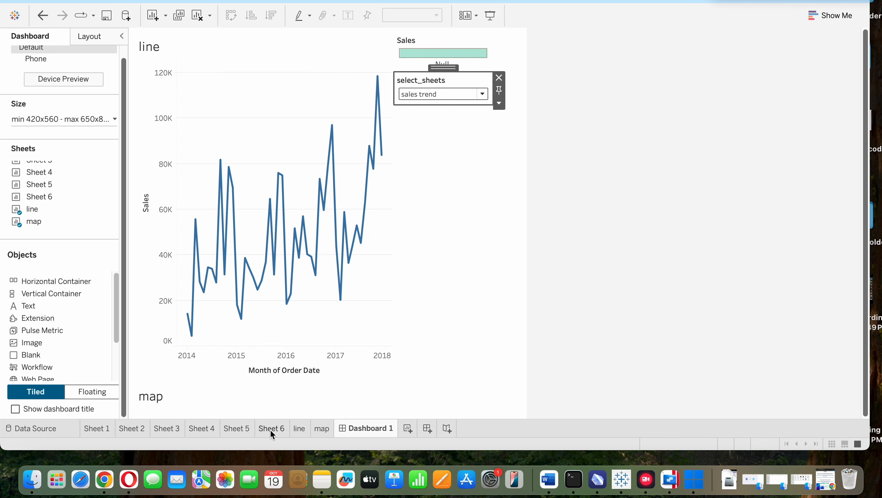
{"action": "left_click", "coordinate": [320, 393]}
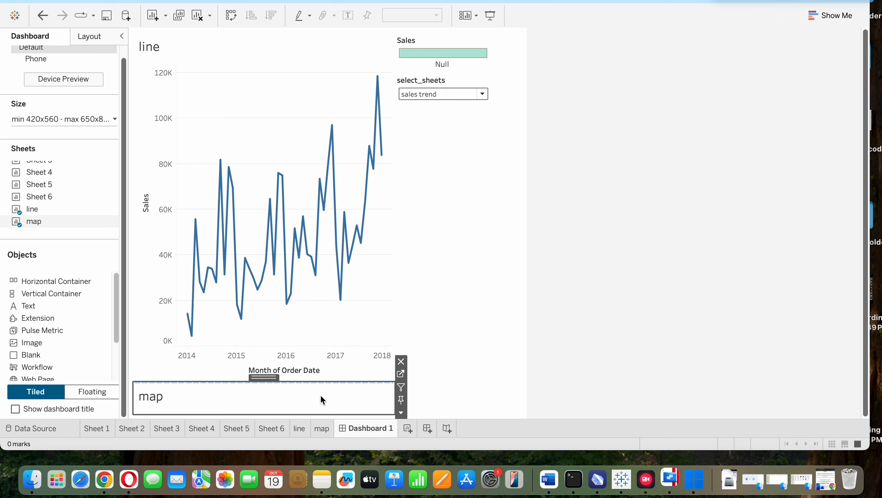
{"action": "double_click", "coordinate": [320, 394]}
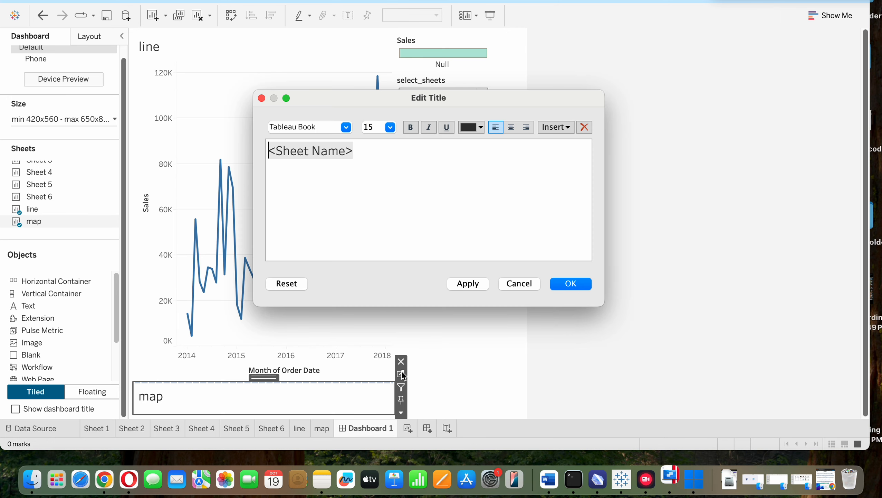
{"action": "left_click", "coordinate": [512, 283]}
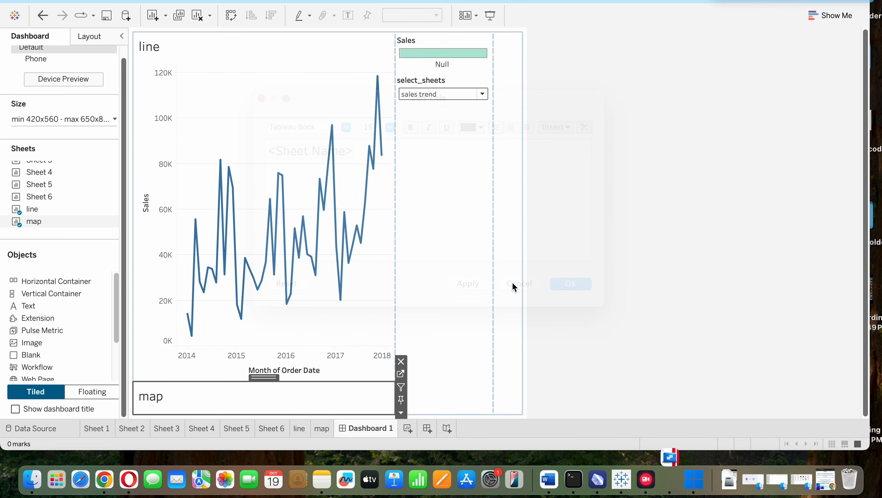
{"action": "left_click", "coordinate": [400, 413]}
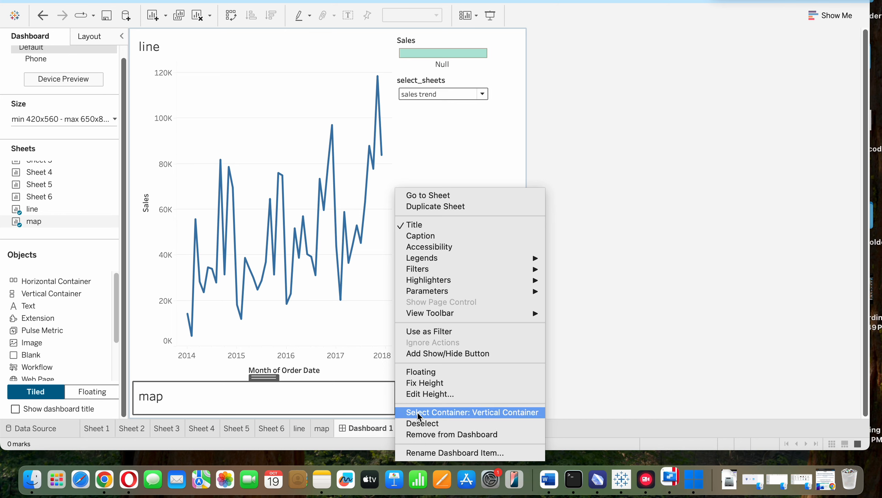
{"action": "left_click", "coordinate": [369, 407]}
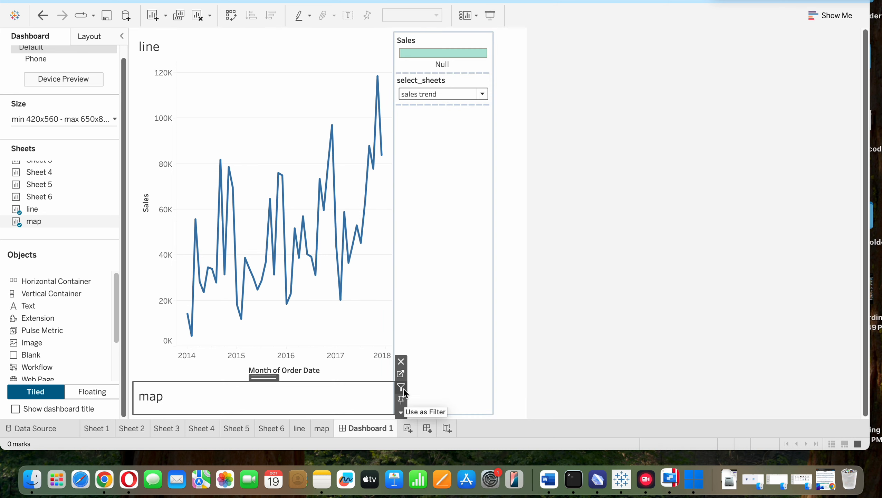
{"action": "left_click", "coordinate": [400, 412]}
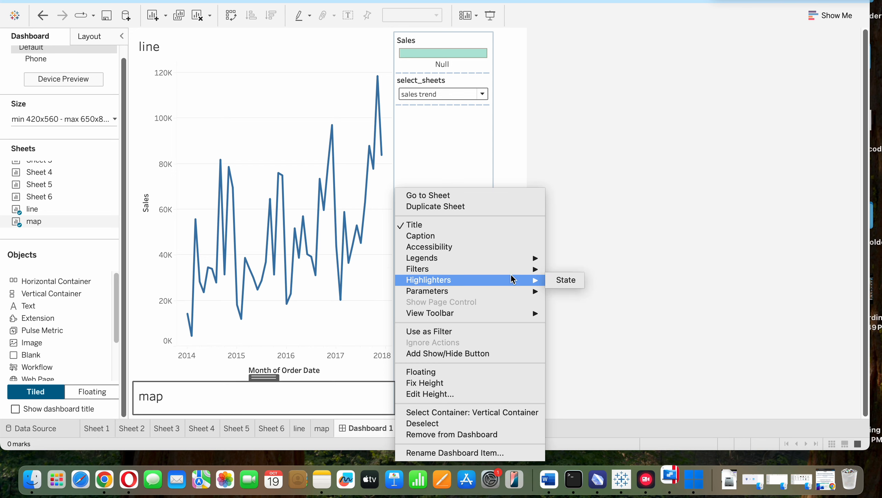
{"action": "mouse_move", "coordinate": [510, 261]}
{"action": "left_click", "coordinate": [622, 158]}
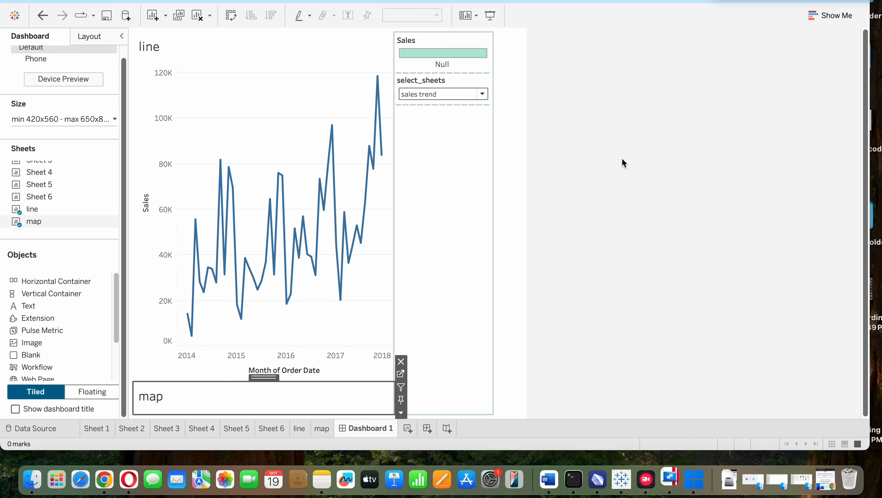
Replace the sheet name in the line chart's title with "select_sheets".
{"action": "left_click", "coordinate": [155, 48]}
{"action": "double_click", "coordinate": [155, 47]}
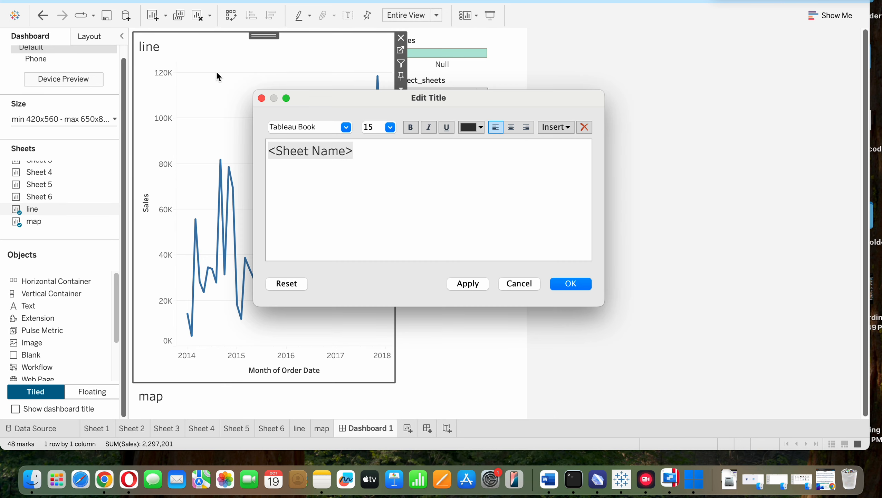
{"action": "double_click", "coordinate": [343, 152]}
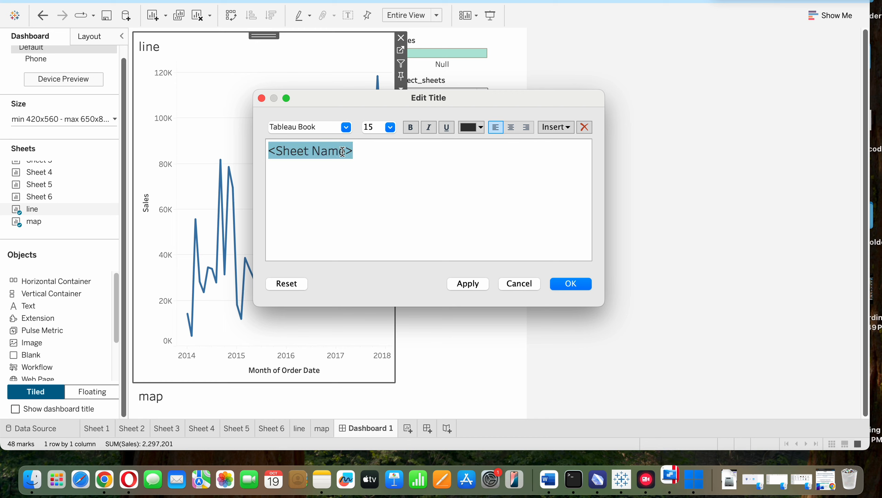
{"action": "key", "text": "BackSpace"}
{"action": "key", "text": "BackSpace"}
{"action": "key", "text": "BackSpace"}
{"action": "key", "text": "BackSpace"}
{"action": "key", "text": "BackSpace"}
{"action": "key", "text": "BackSpace"}
{"action": "key", "text": "BackSpace"}
{"action": "key", "text": "BackSpace"}
{"action": "key", "text": "BackSpace"}
{"action": "key", "text": "BackSpace"}
{"action": "key", "text": "BackSpace"}
{"action": "key", "text": "Delete"}
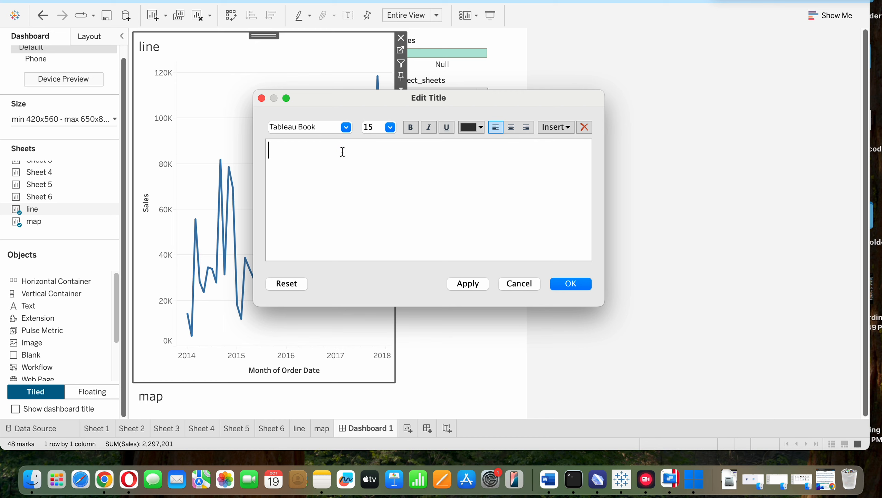
{"action": "type", "text": "select_"}
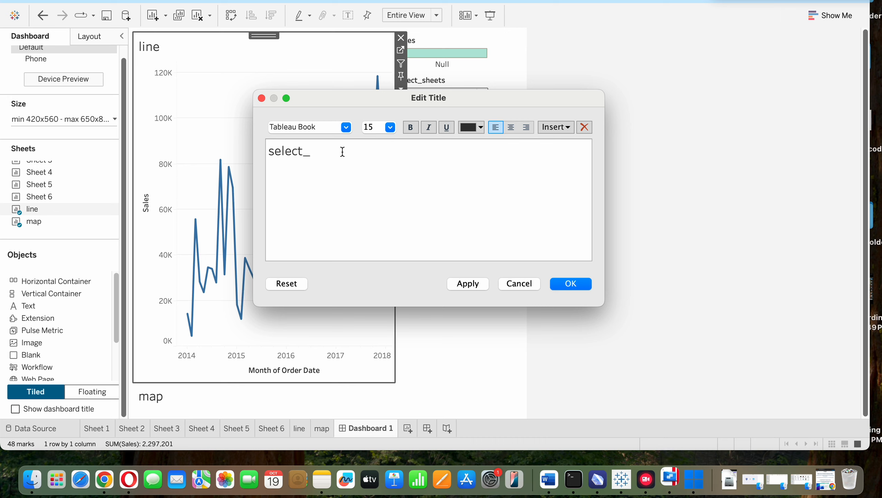
{"action": "type", "text": "sheets"}
{"action": "left_click", "coordinate": [569, 285]}
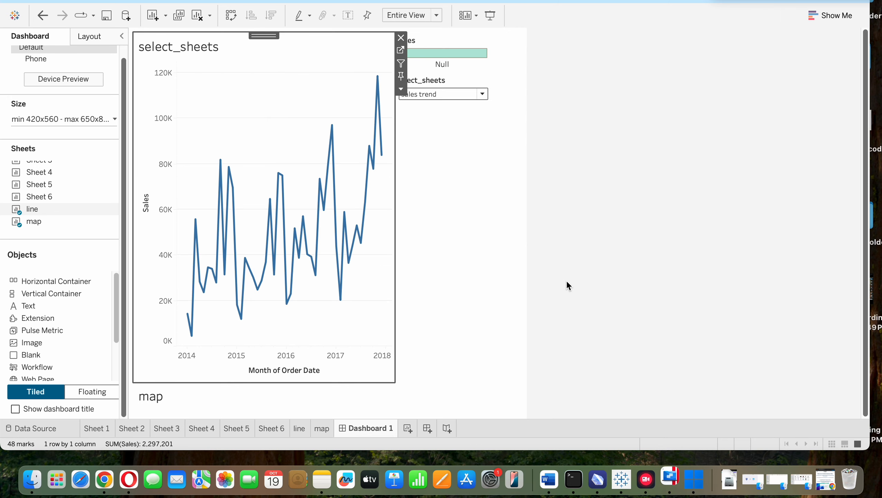
Enclose the line chart's title text in square brackets so that it reads "[select_sheets]".
{"action": "double_click", "coordinate": [205, 47]}
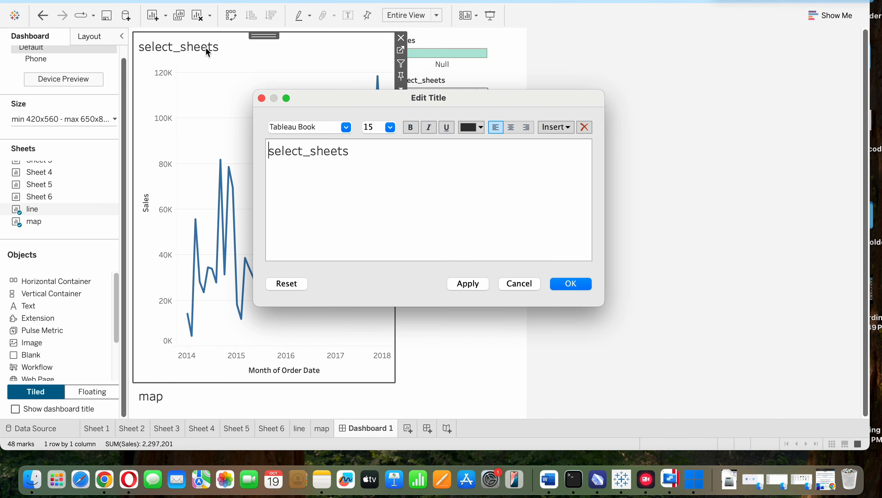
{"action": "type", "text": "["}
{"action": "left_click", "coordinate": [387, 148]}
{"action": "type", "text": "]"}
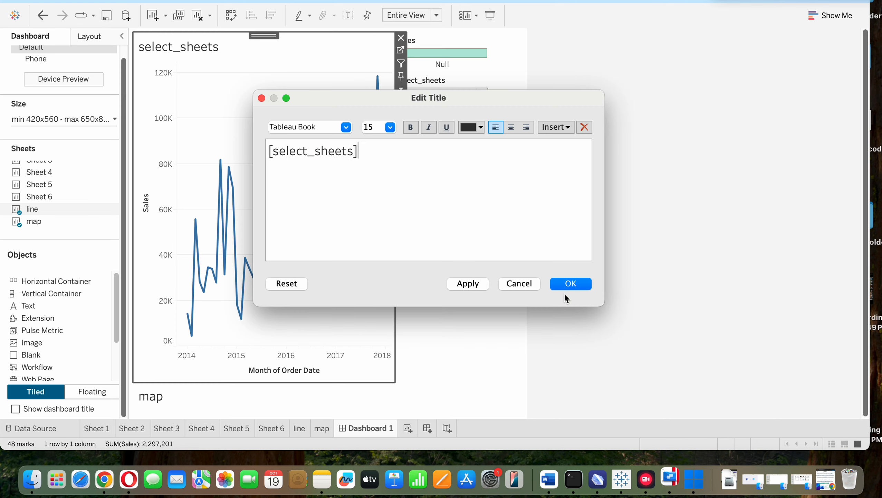
{"action": "left_click", "coordinate": [563, 282]}
Replace the line chart's title with the placeholder text "bbb" and apply it.
{"action": "double_click", "coordinate": [212, 49]}
{"action": "left_click_drag", "start_coordinate": [361, 152], "coordinate": [261, 151]}
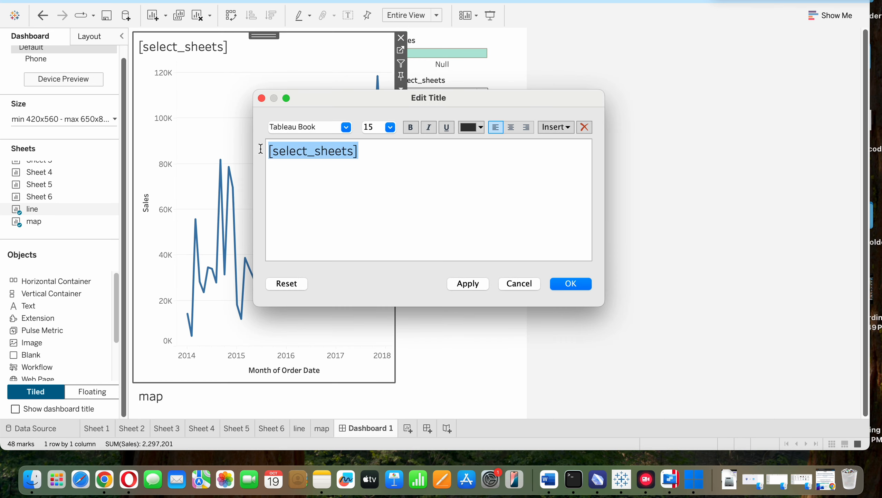
{"action": "key", "text": "BackSpace"}
{"action": "type", "text": "bbb"}
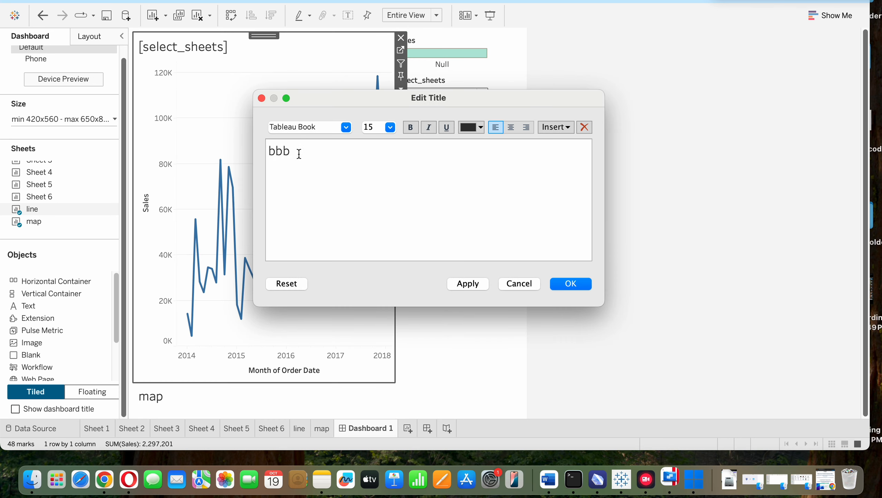
{"action": "left_click", "coordinate": [473, 288]}
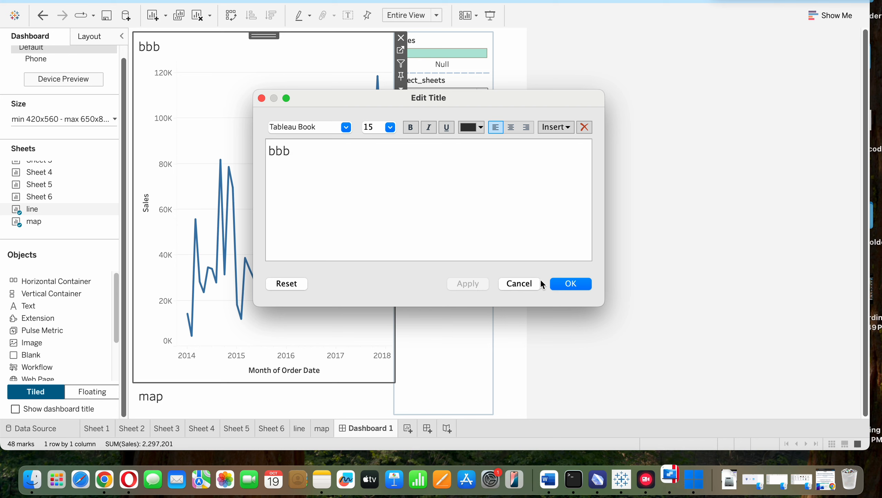
{"action": "left_click", "coordinate": [579, 288]}
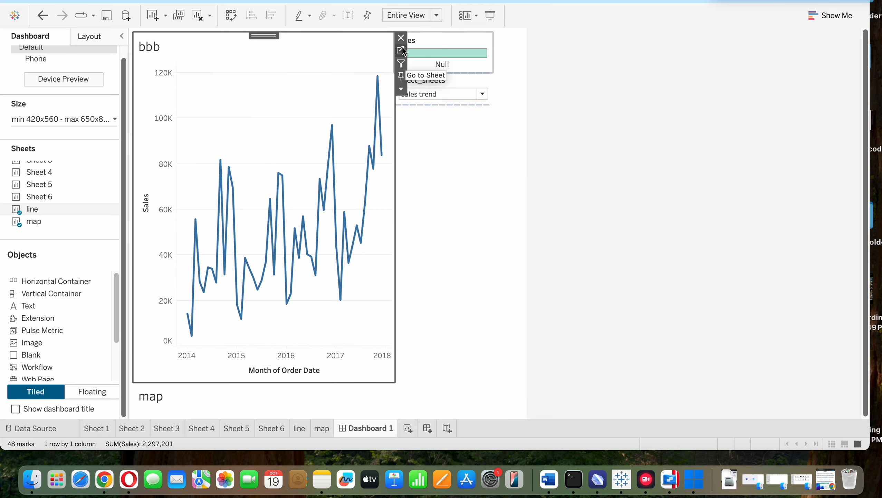
Set the dashboard's select_sheets parameter to "State wise sales".
{"action": "left_click", "coordinate": [456, 102]}
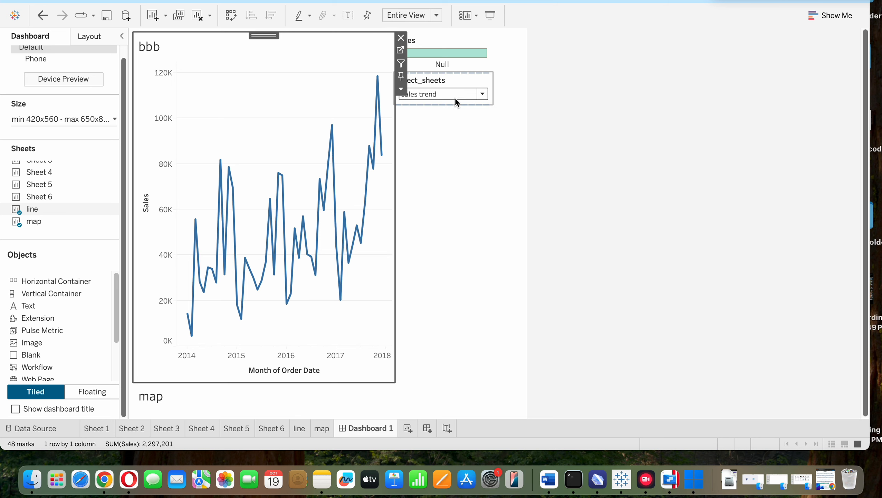
{"action": "left_click", "coordinate": [483, 95]}
{"action": "left_click", "coordinate": [474, 106]}
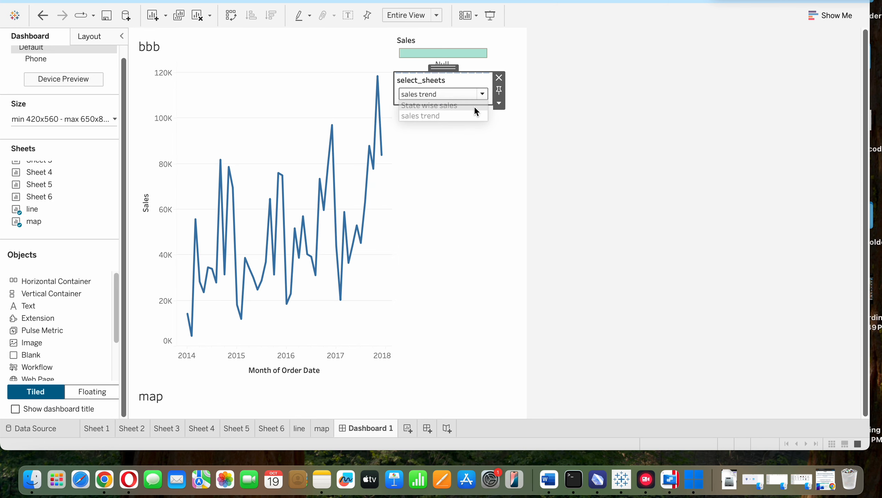